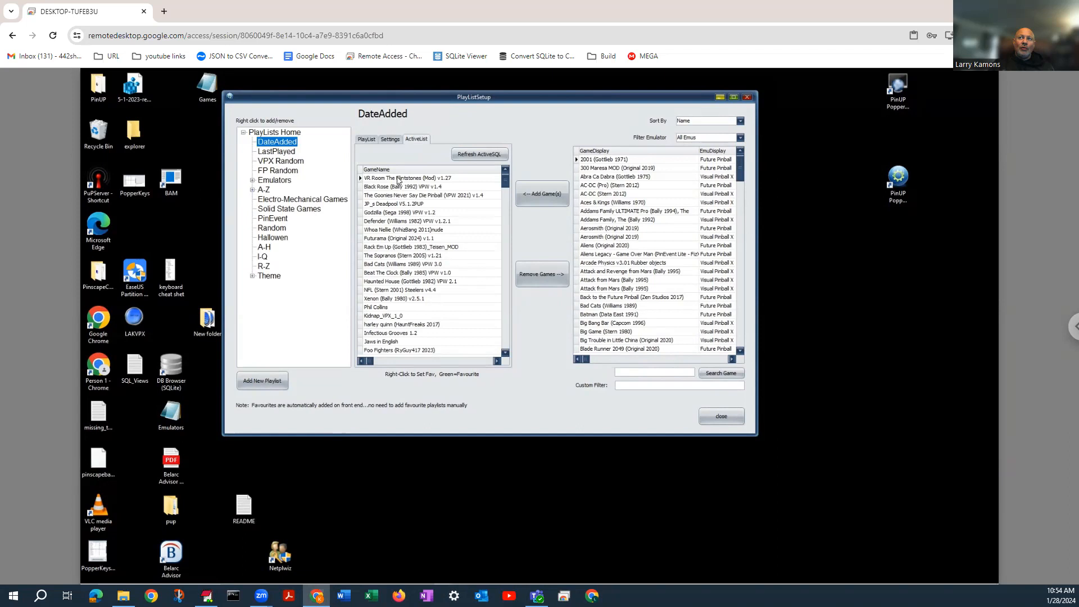
Review the games listed in the LastPlayed, VPX Random and FP Random playlists, refreshing the active SQL of the two random ones
click(289, 153)
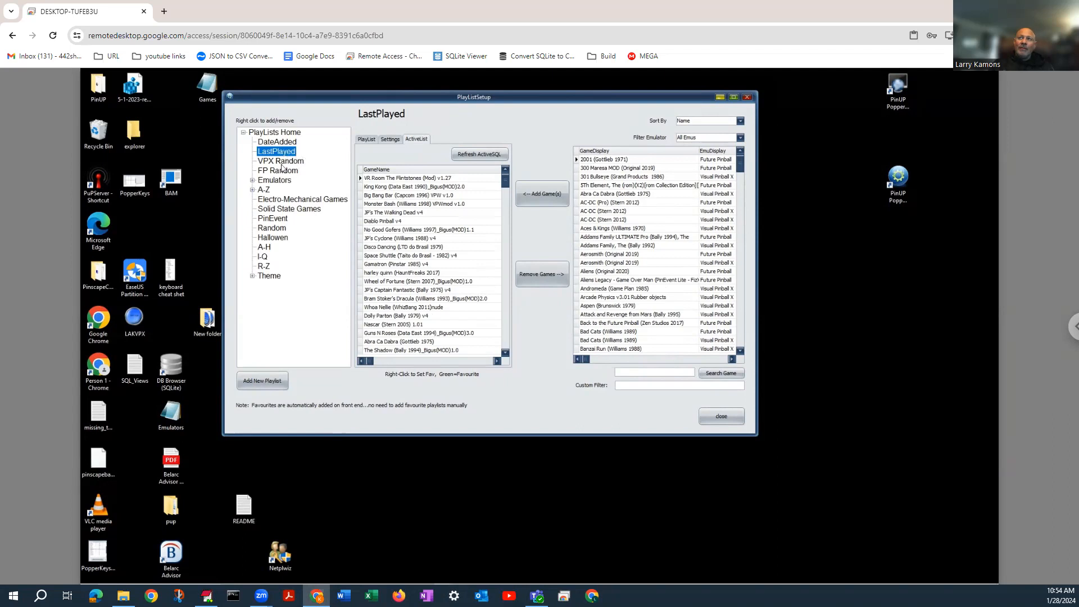
click(288, 163)
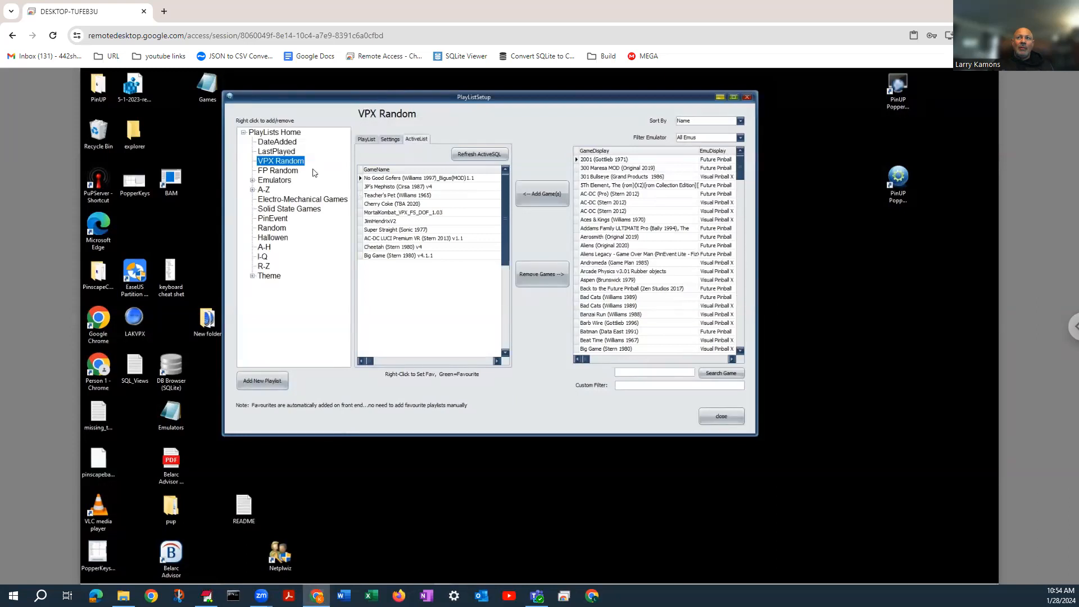
click(288, 171)
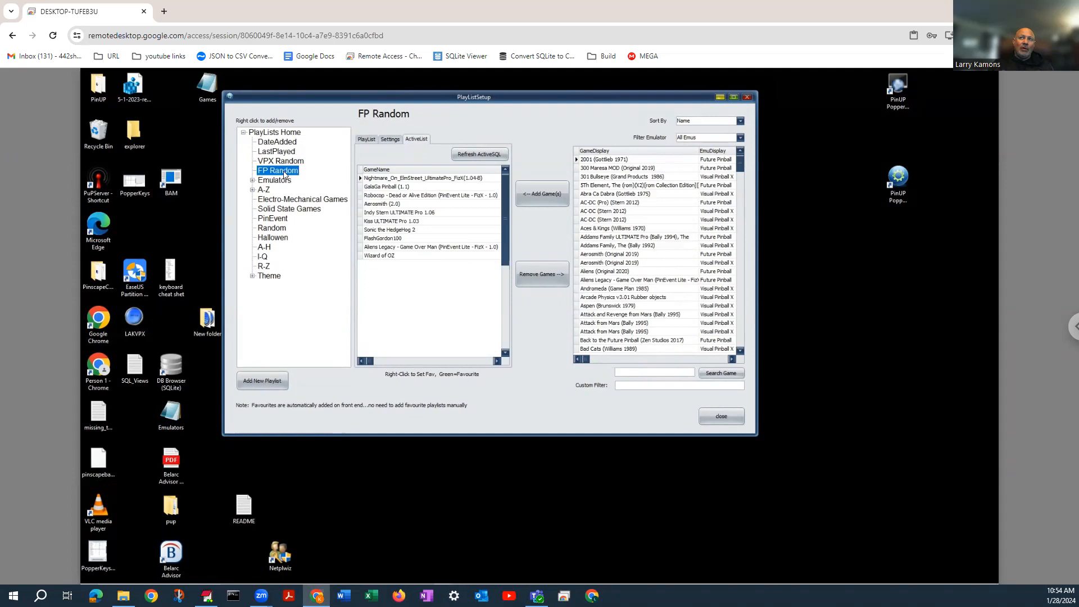
click(284, 162)
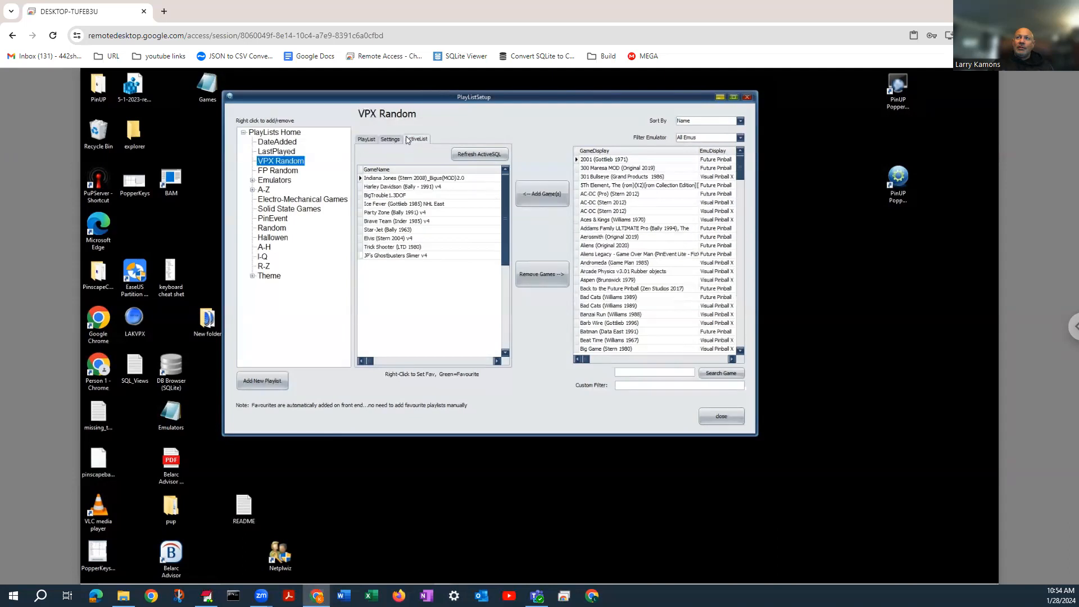
click(479, 155)
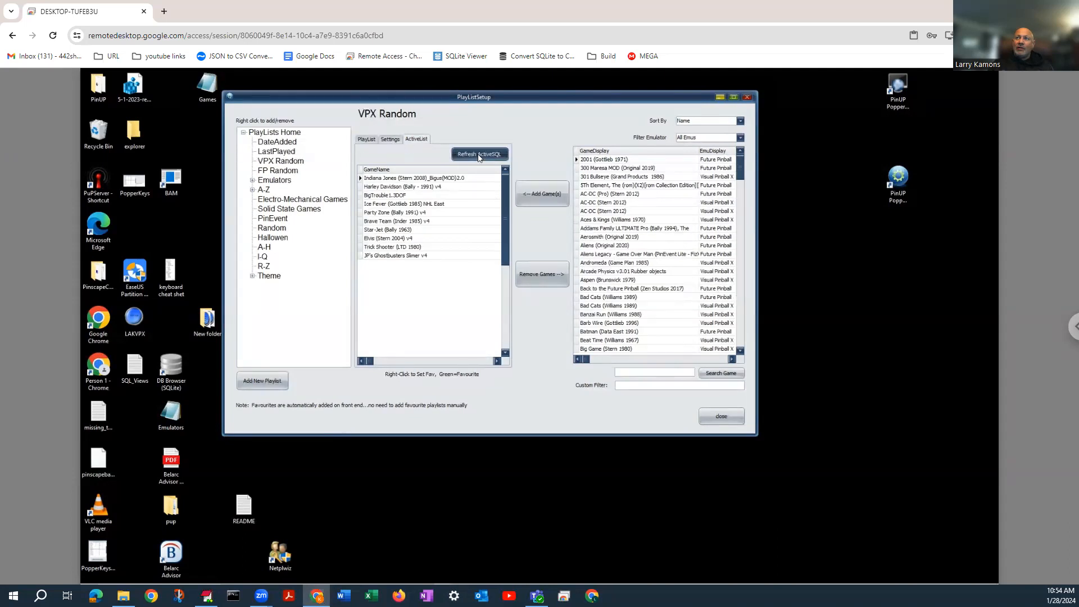
click(479, 155)
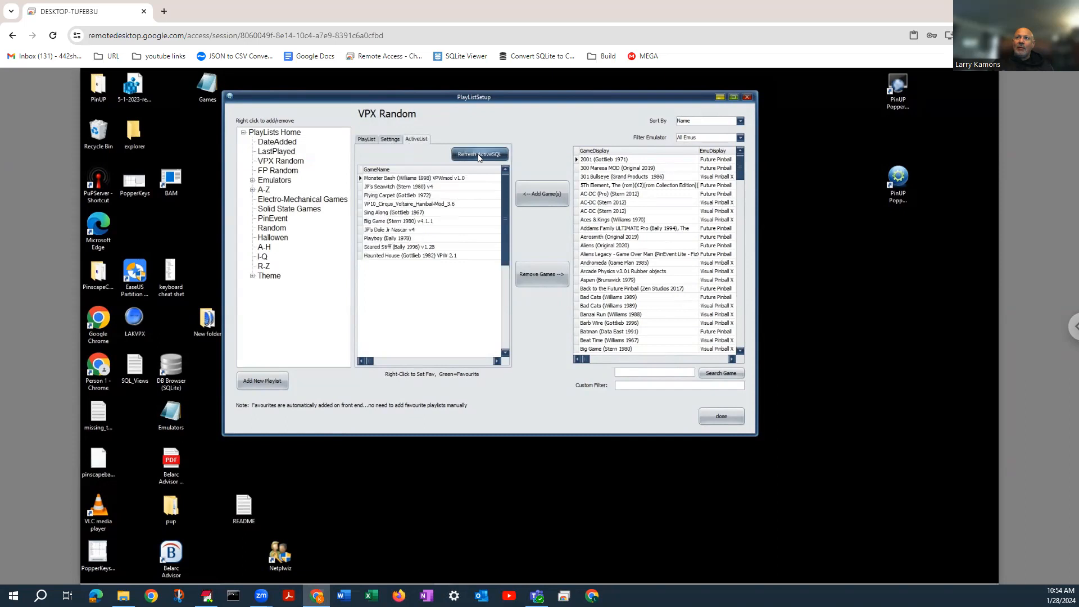
click(267, 171)
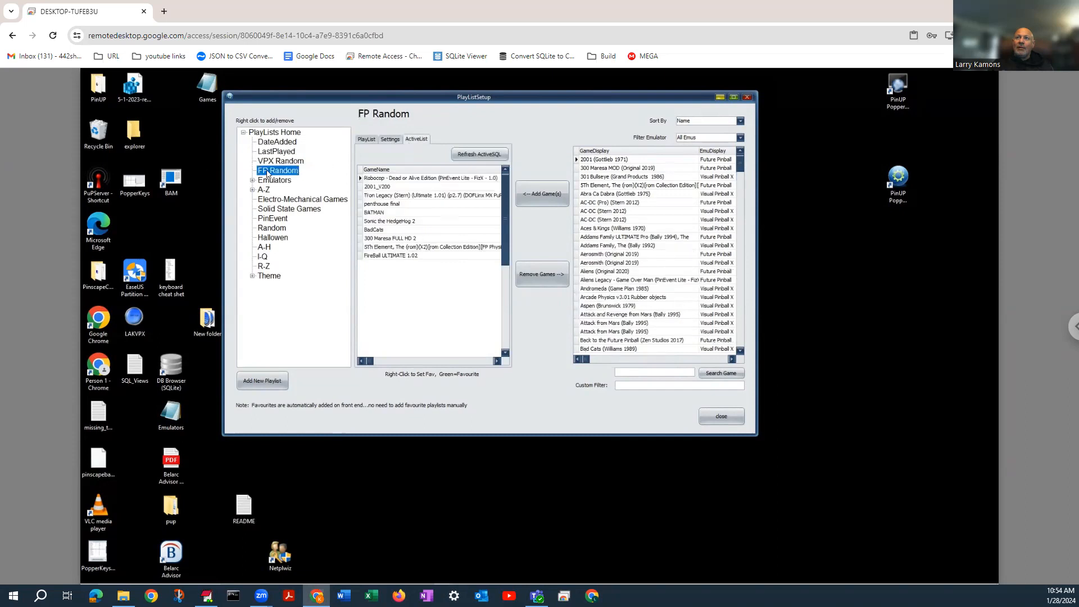
click(486, 160)
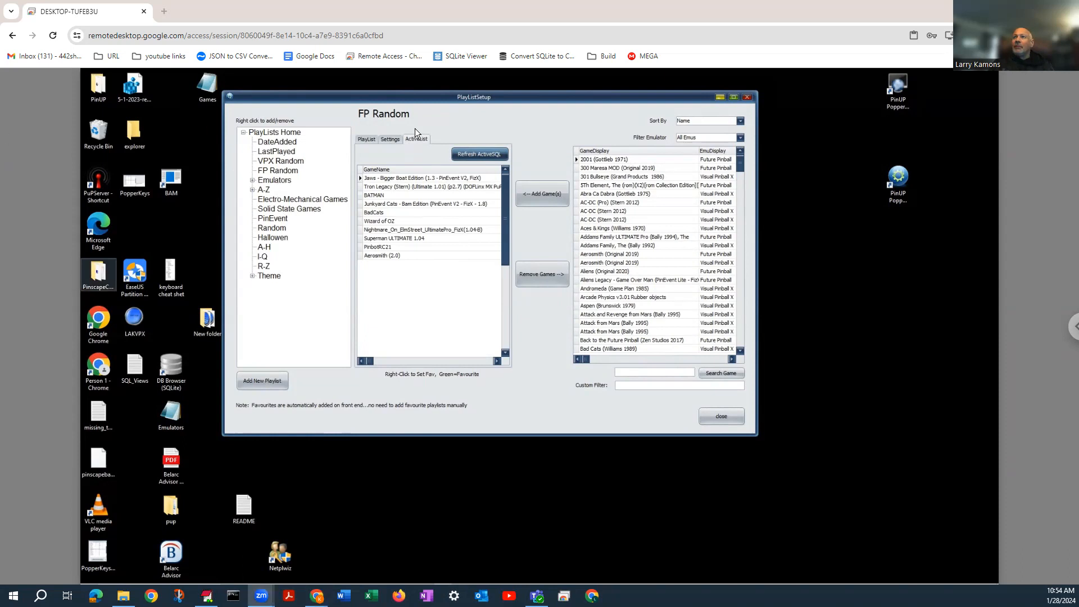
Create a new playlist named TestDateAdded while the DateAdded playlist is selected
click(260, 142)
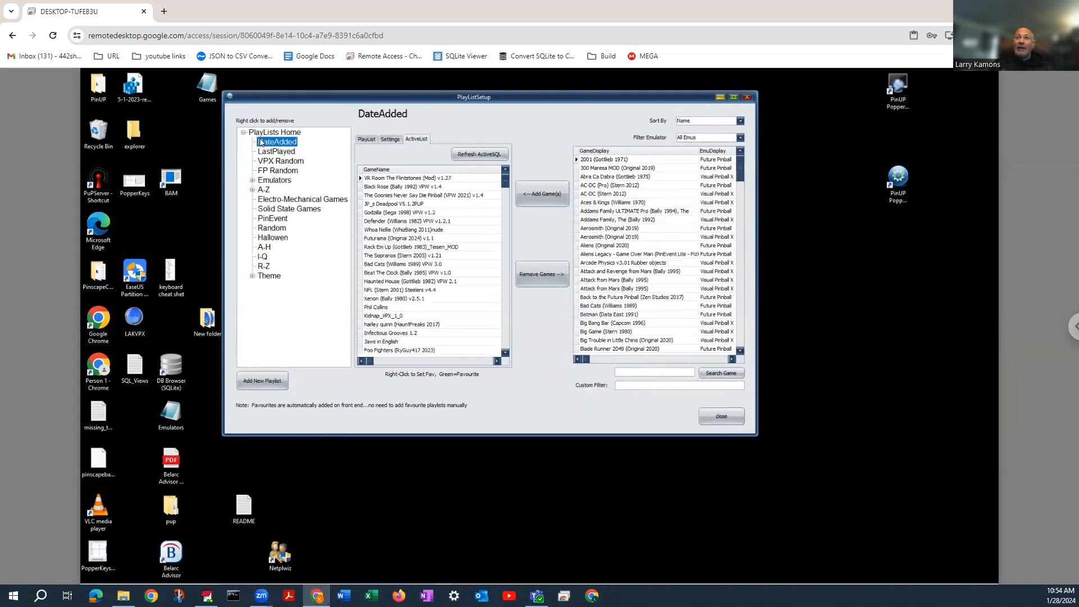
click(259, 384)
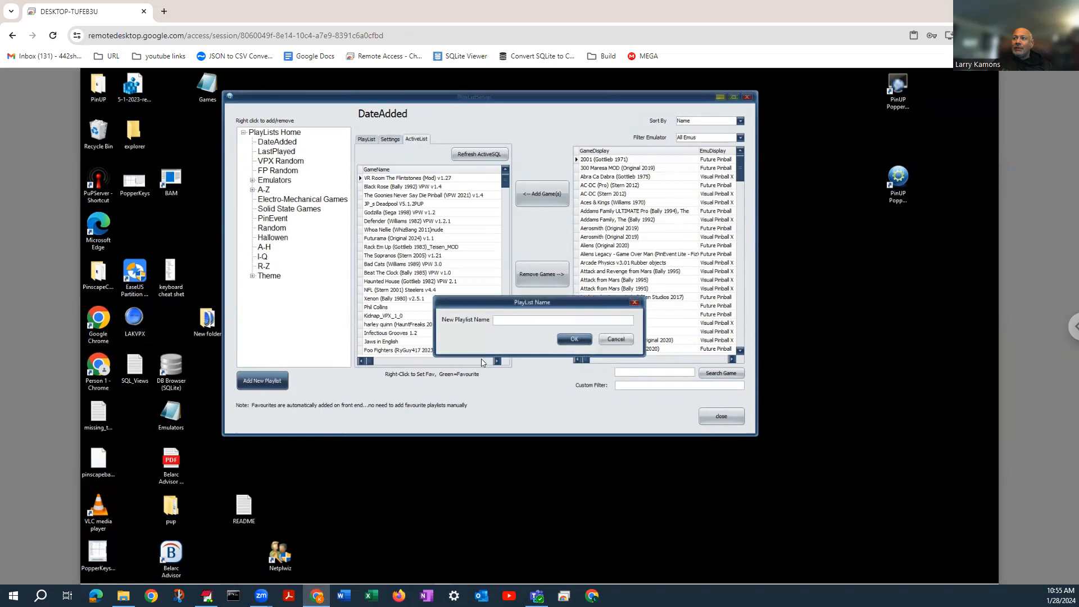
text(TES)
text(est)
text(DateAdded)
click(574, 339)
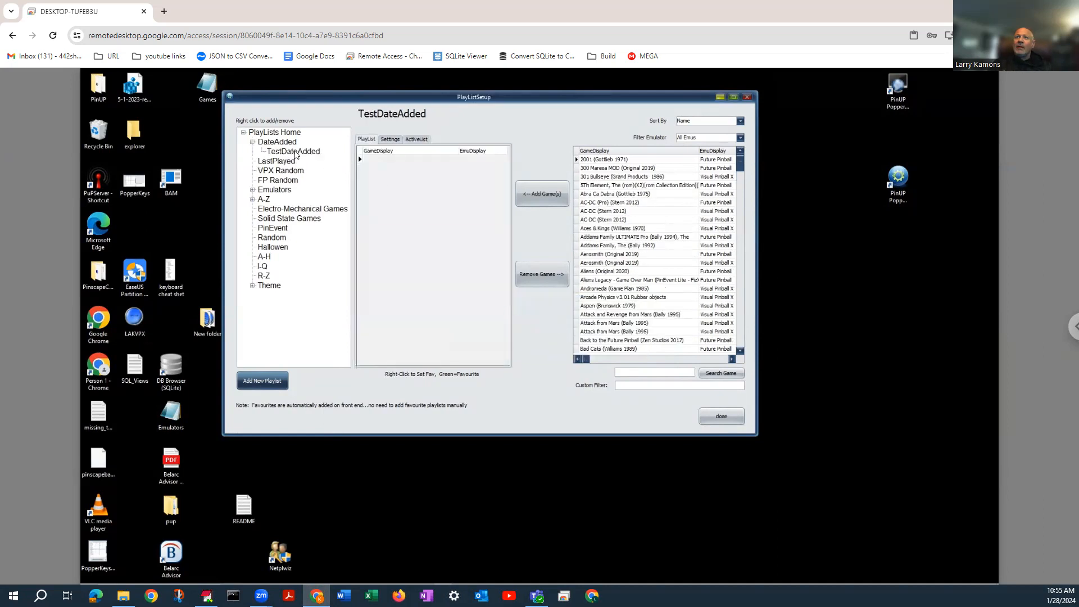
Move the TestDateAdded playlist out of DateAdded to the top level, placing it directly above DateAdded
click(277, 141)
click(294, 151)
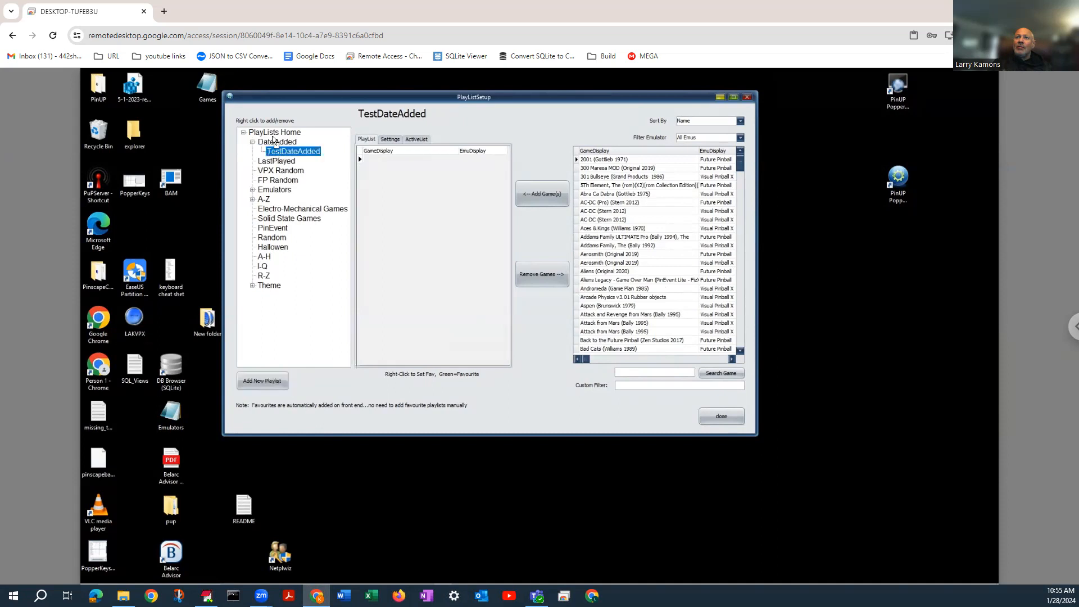
drag(277, 131, 277, 131)
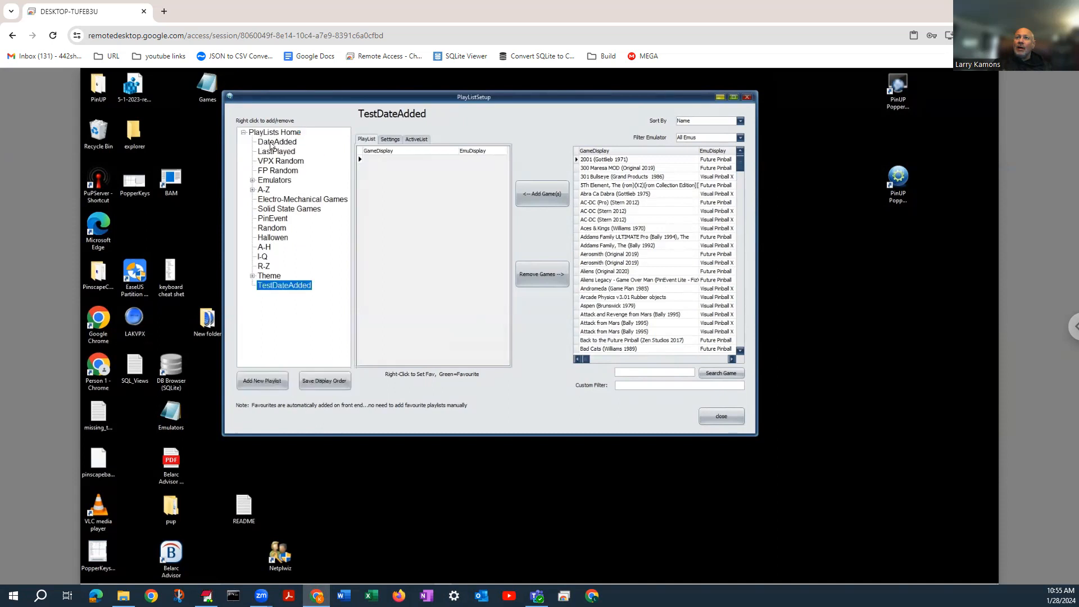
drag(284, 284, 281, 141)
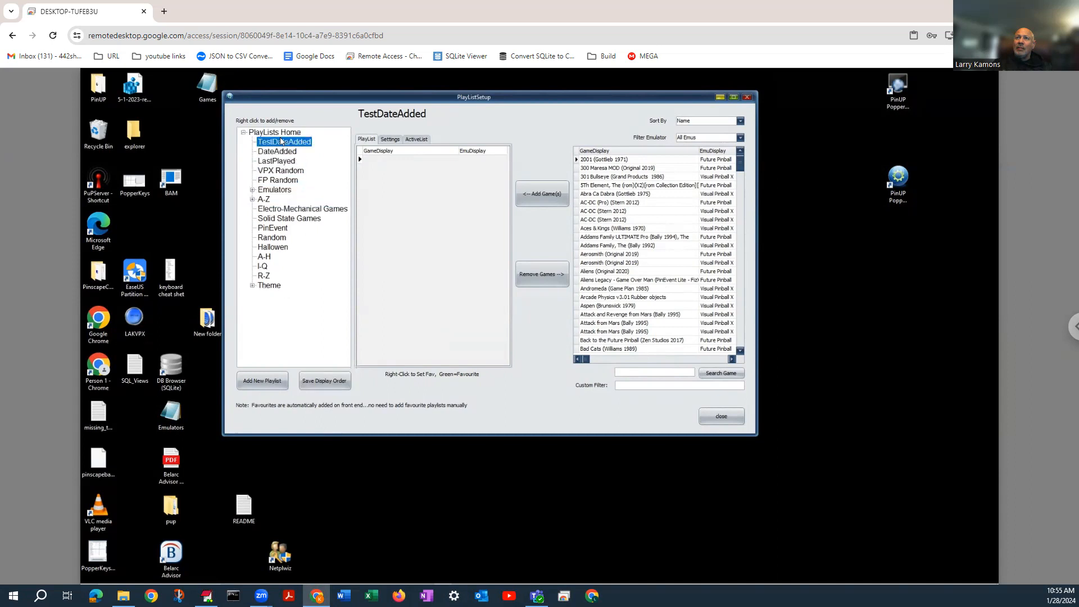
Make TestDateAdded an active SQL query using "select * from games where visible=1 order by DateAdded desc" and refresh its active list
click(280, 142)
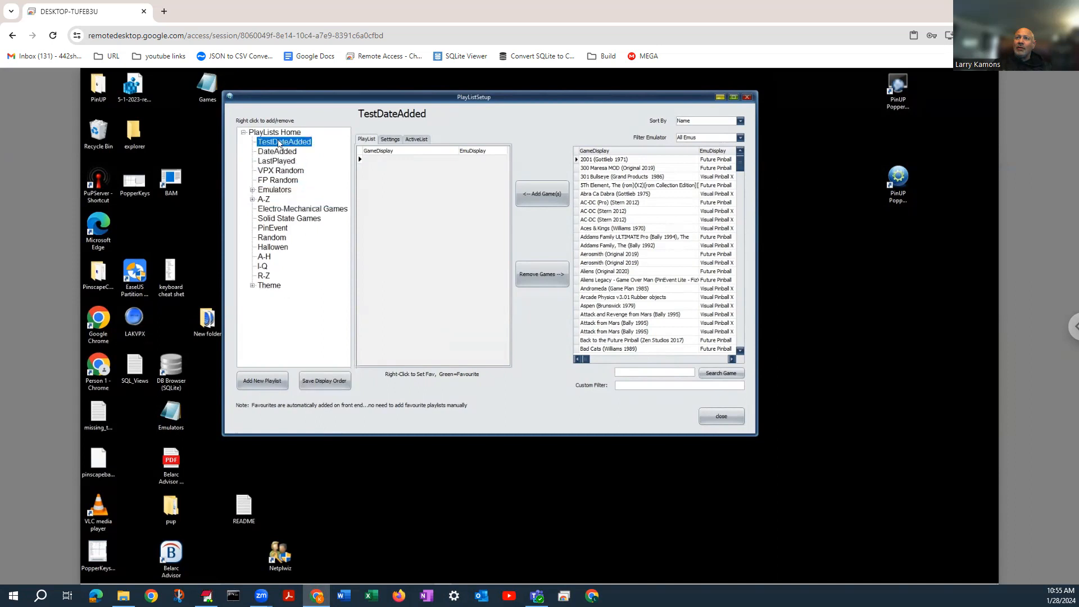
click(388, 140)
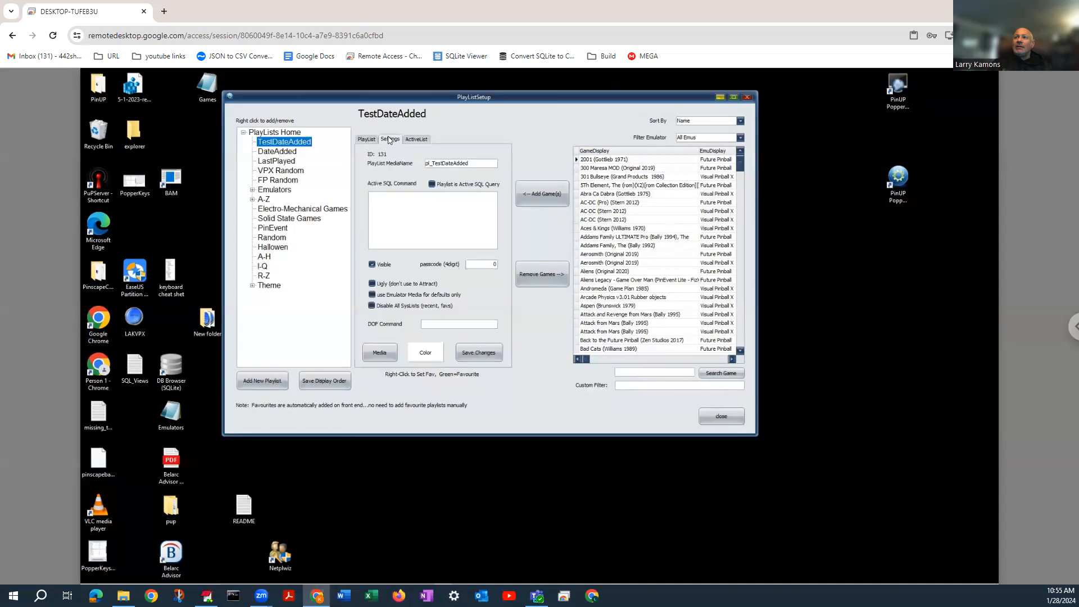
click(433, 187)
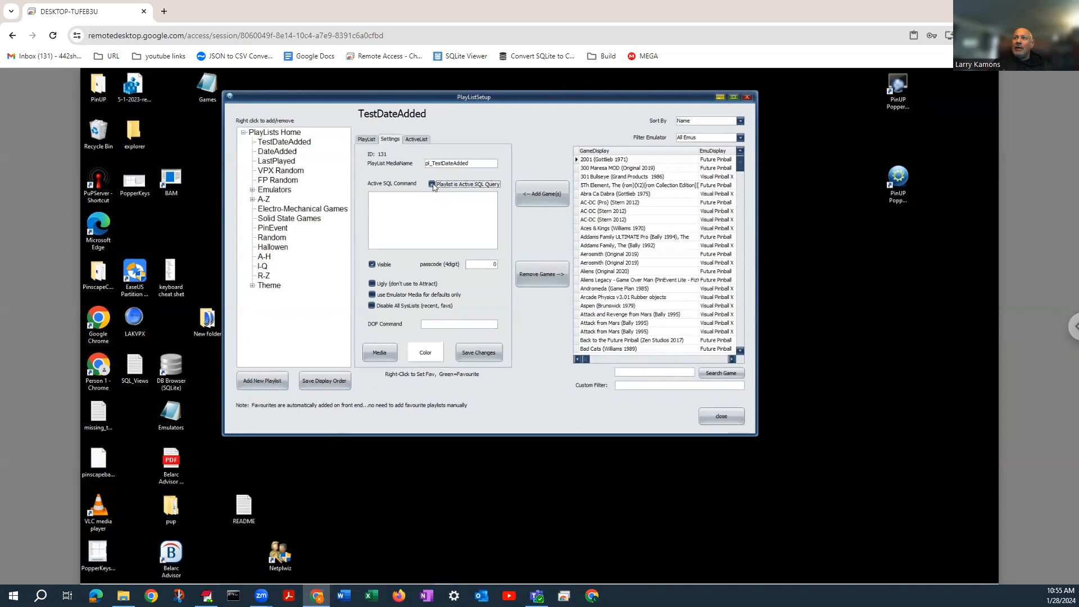
key(alt+Tab)
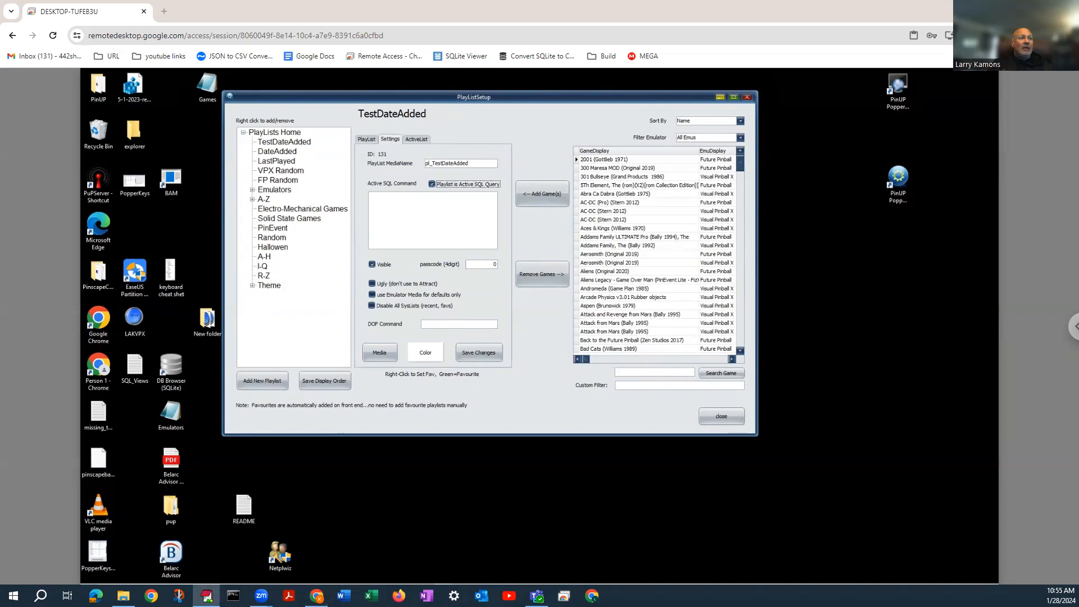
click(381, 196)
text(select * from  games where visible=1 order by DateAdded desc)
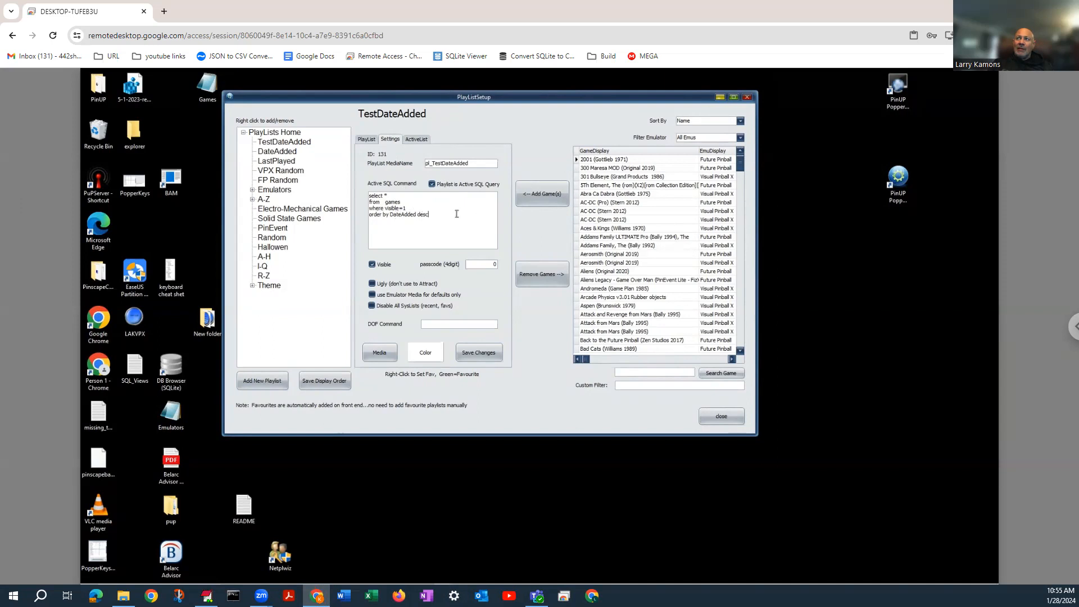
click(408, 141)
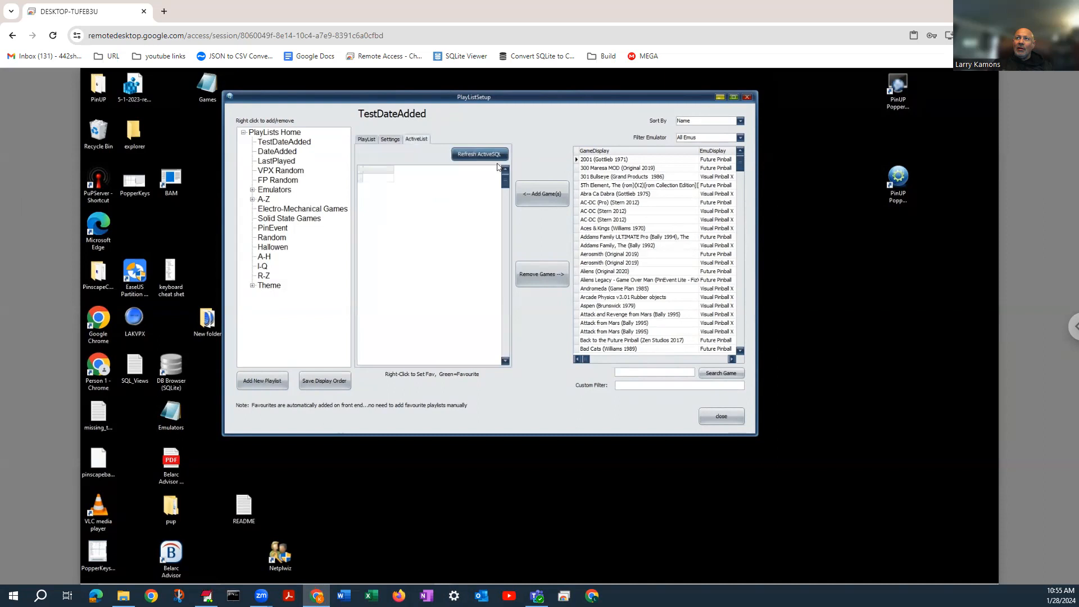
click(481, 154)
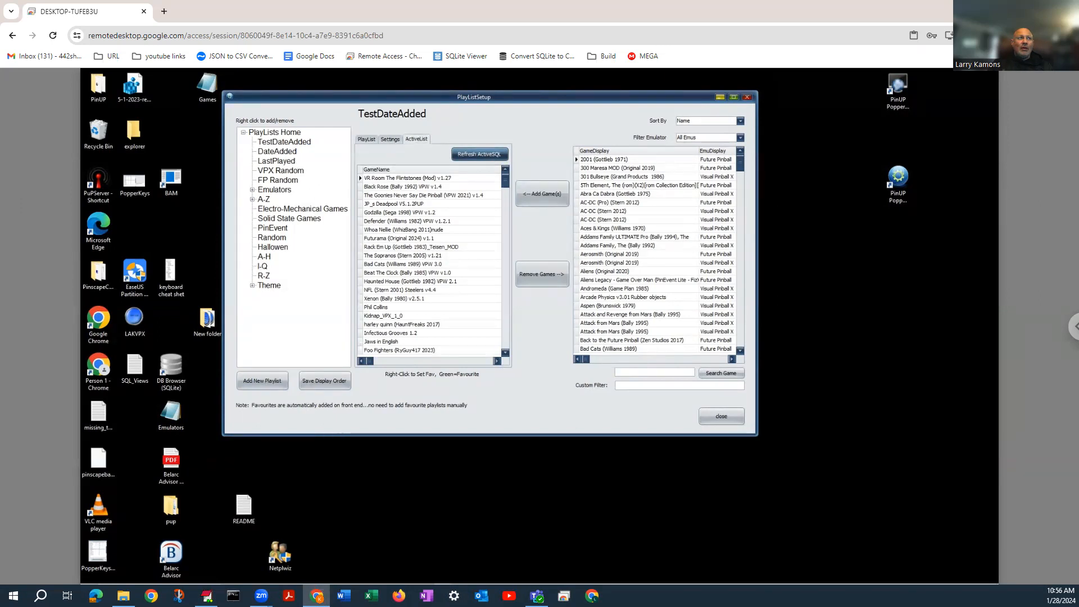
Create another new playlist named TestLastPlayed
click(262, 380)
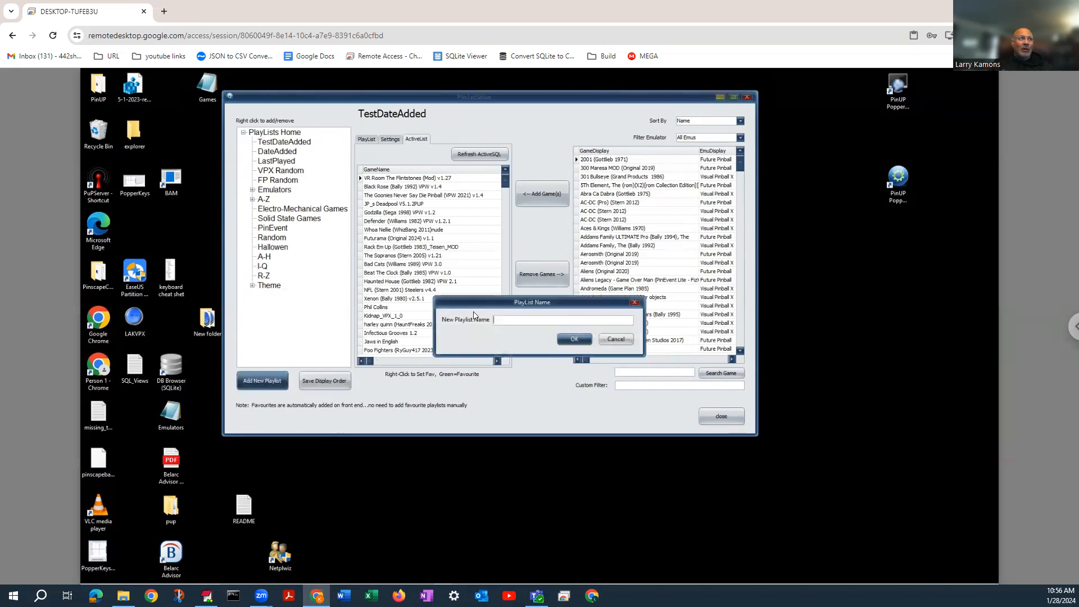
text(TESLastPlayed)
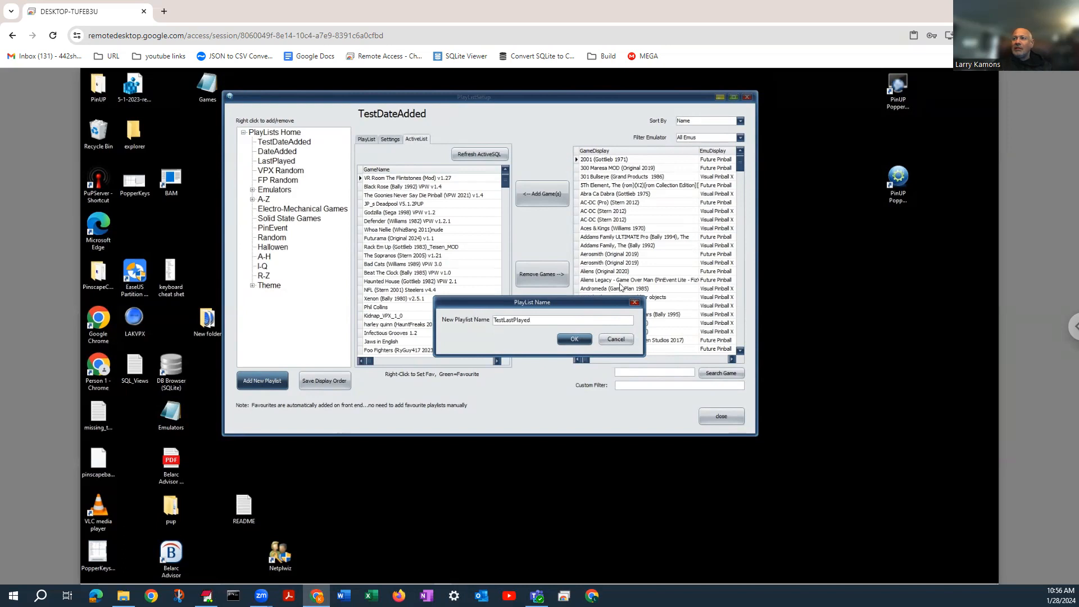
click(575, 339)
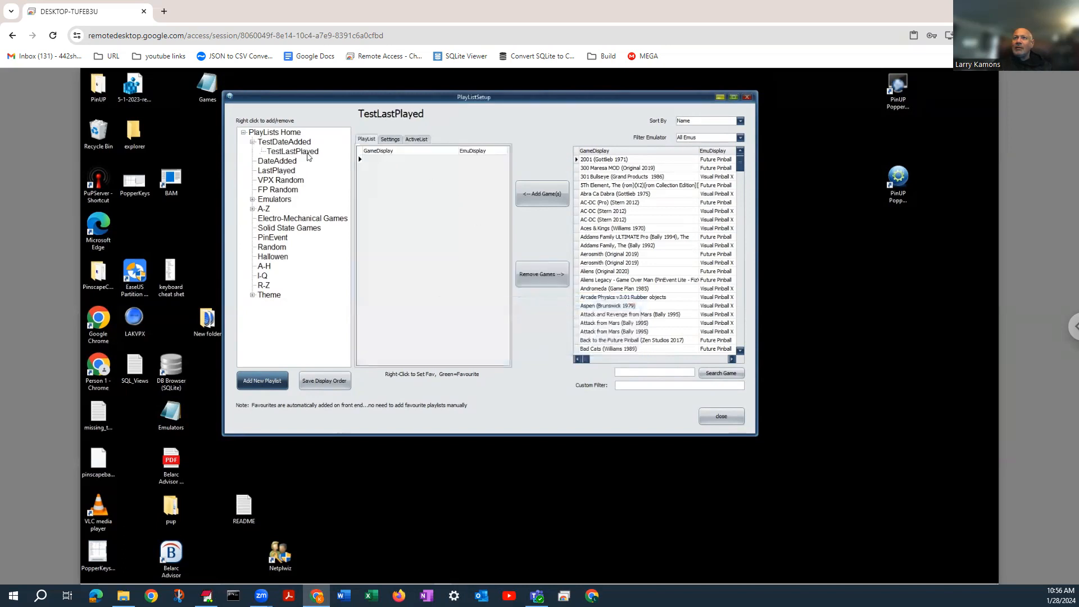
Move the TestLastPlayed playlist to the top level, placing it directly below TestDateAdded
click(308, 153)
click(299, 133)
drag(298, 132, 298, 133)
drag(274, 296, 280, 153)
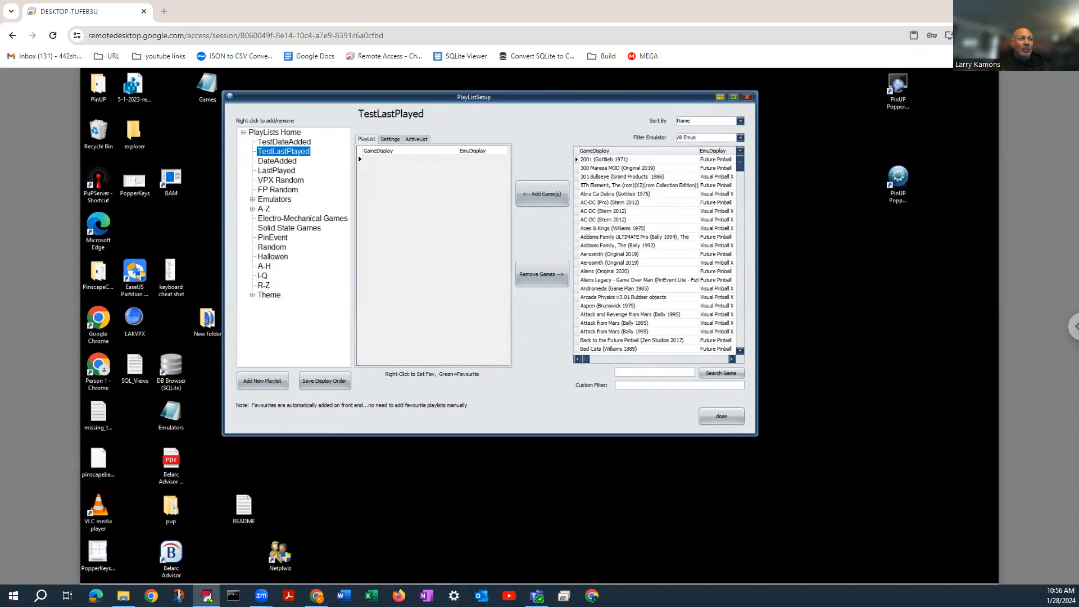
Set TestLastPlayed's SQL command to "select * from games, gamesstats where games.gameid=gamesstats.gameid and visible=1 order by lastplayed desc"
click(389, 139)
click(430, 198)
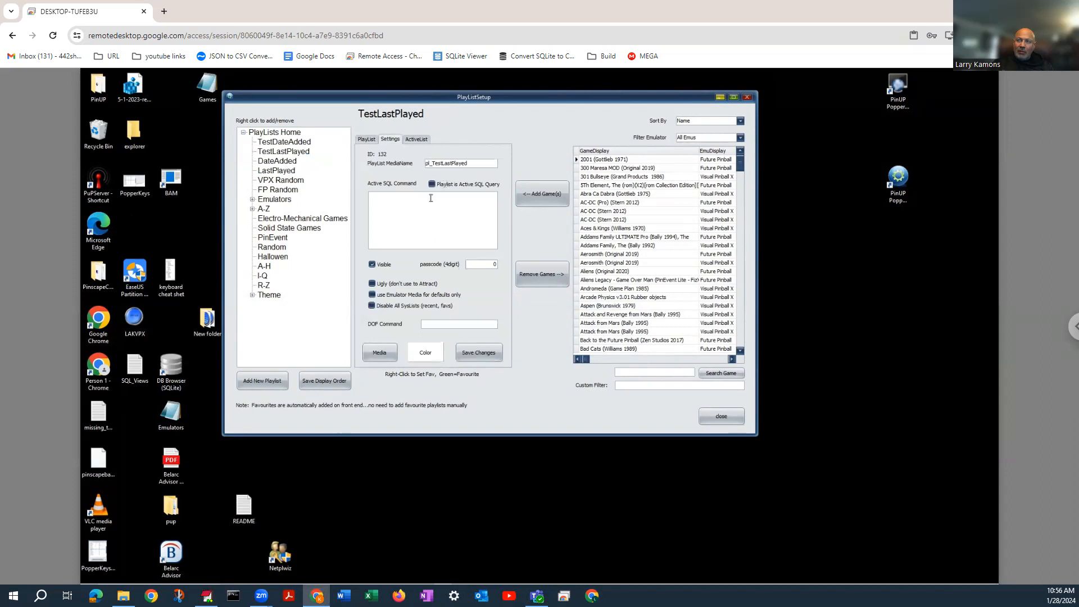
text(select * from games, 	gamesstats where 	games.gameid=gamesstats.gameid and 	visible=1 order by lastplayed desc)
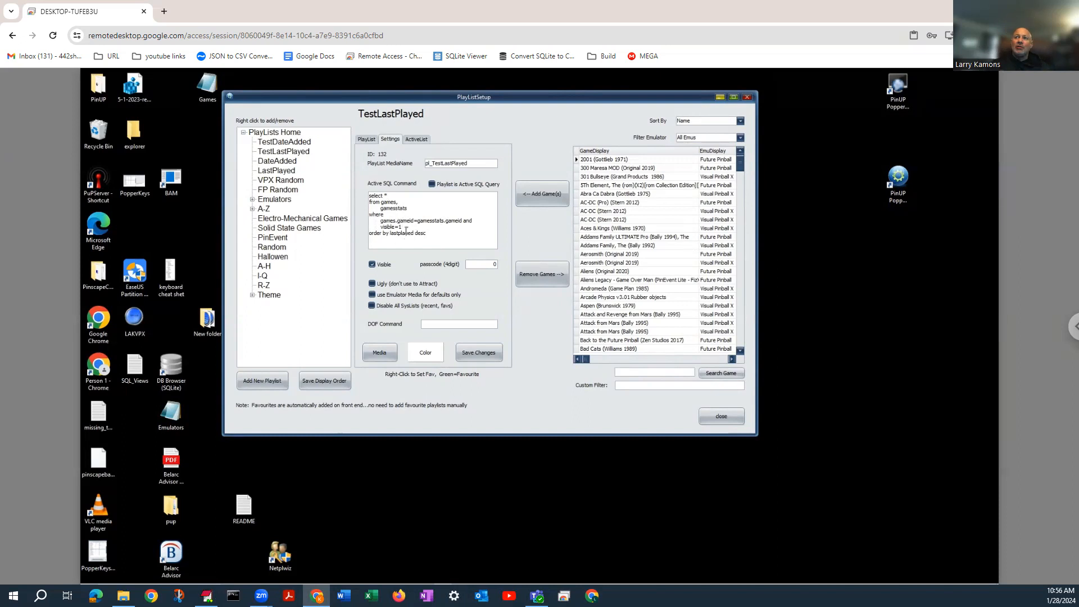
Enable the "Playlist is Active SQL Query" option for TestLastPlayed and refresh its active list
click(418, 139)
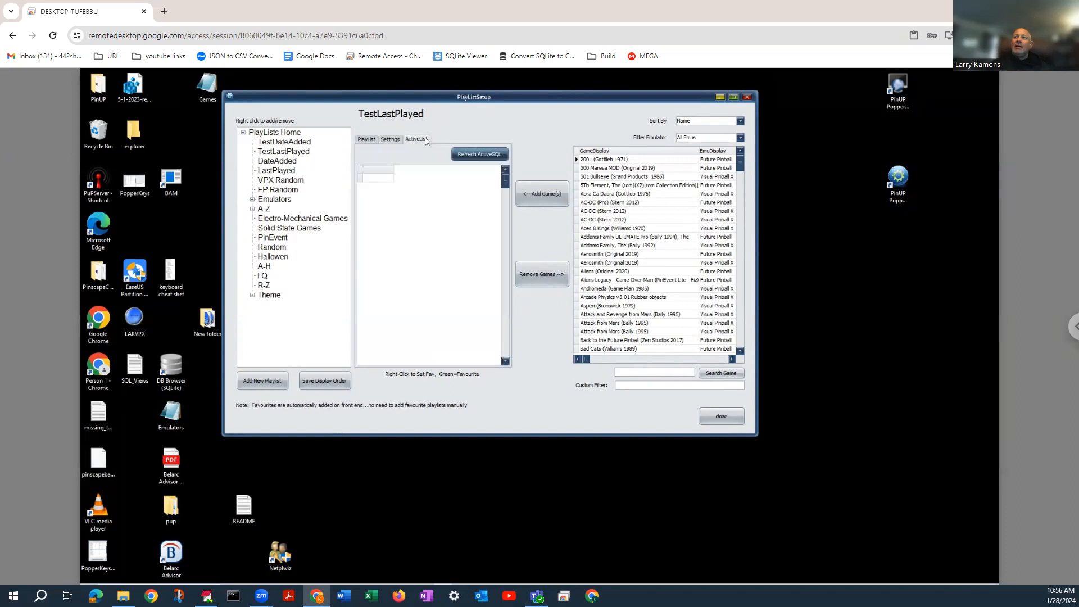
click(482, 157)
click(392, 140)
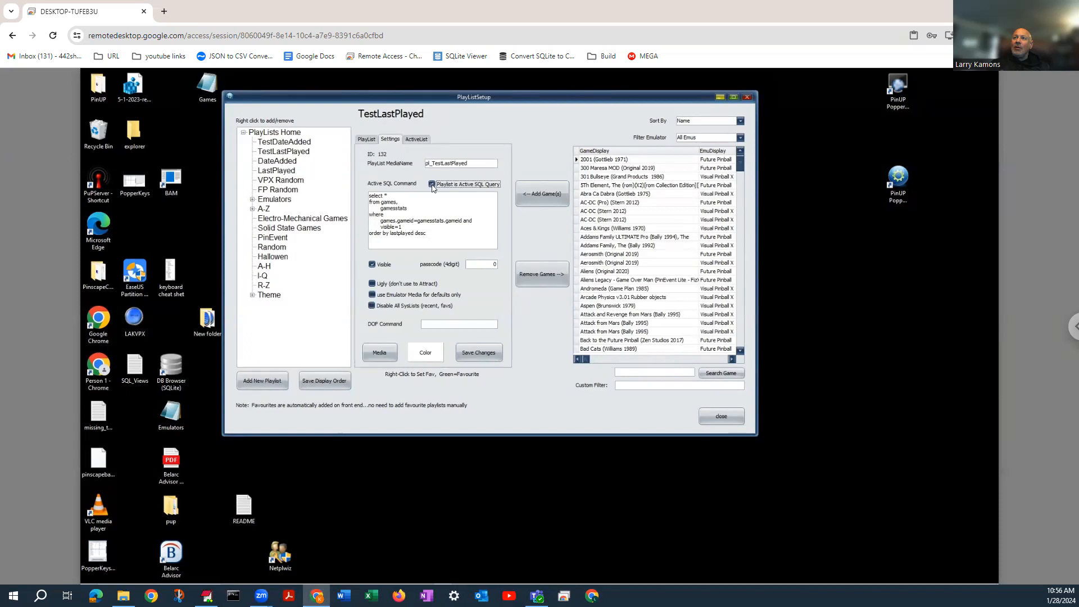
click(416, 139)
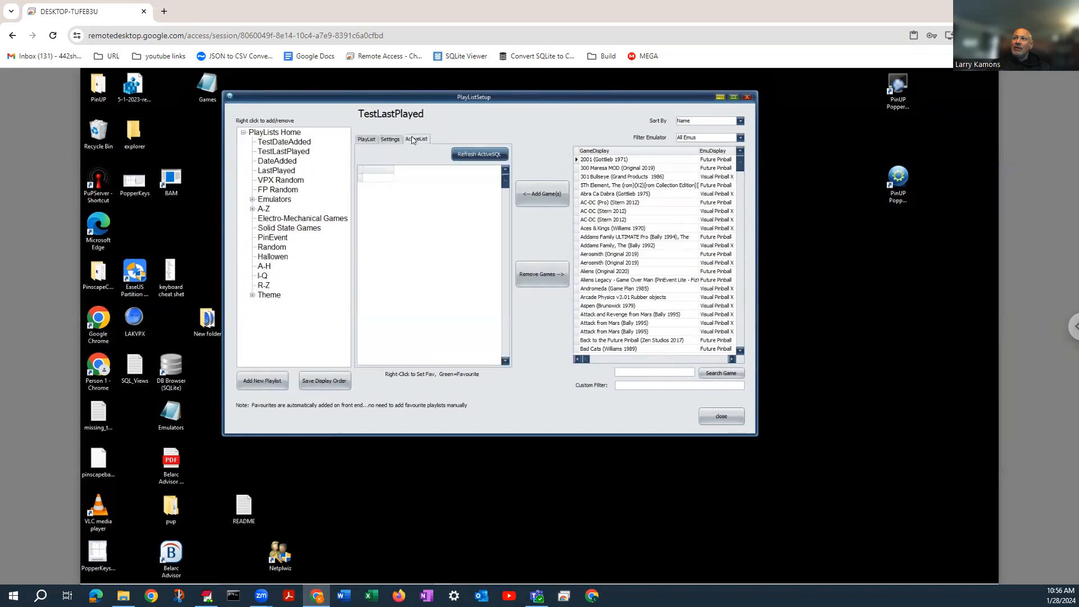
click(485, 159)
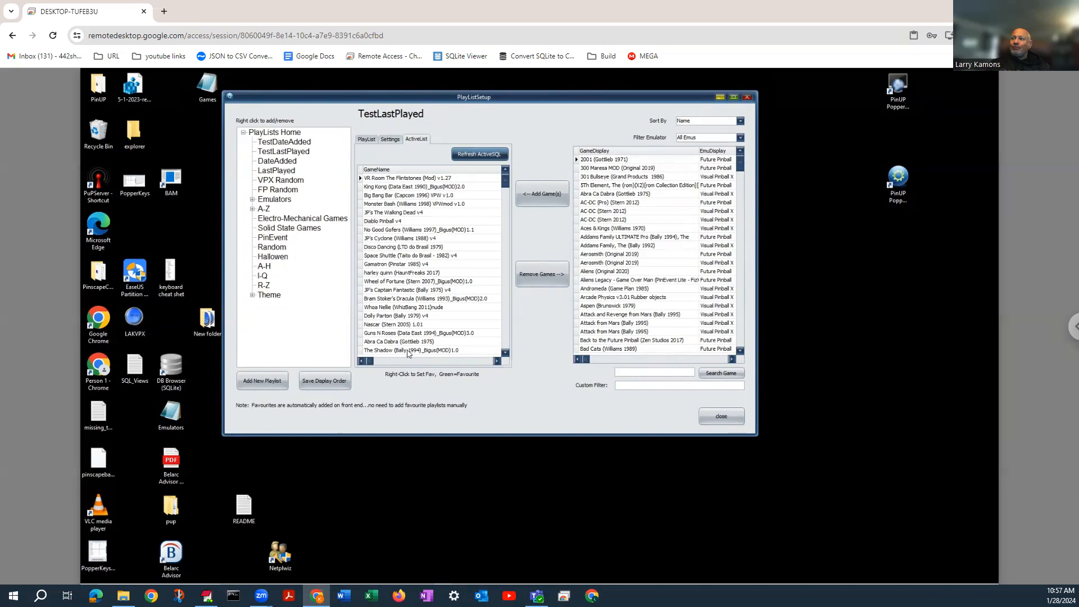
Exit the setup and launch the PinUP Popper front end to browse the playlist wheel around Favorites and Date Added
click(721, 417)
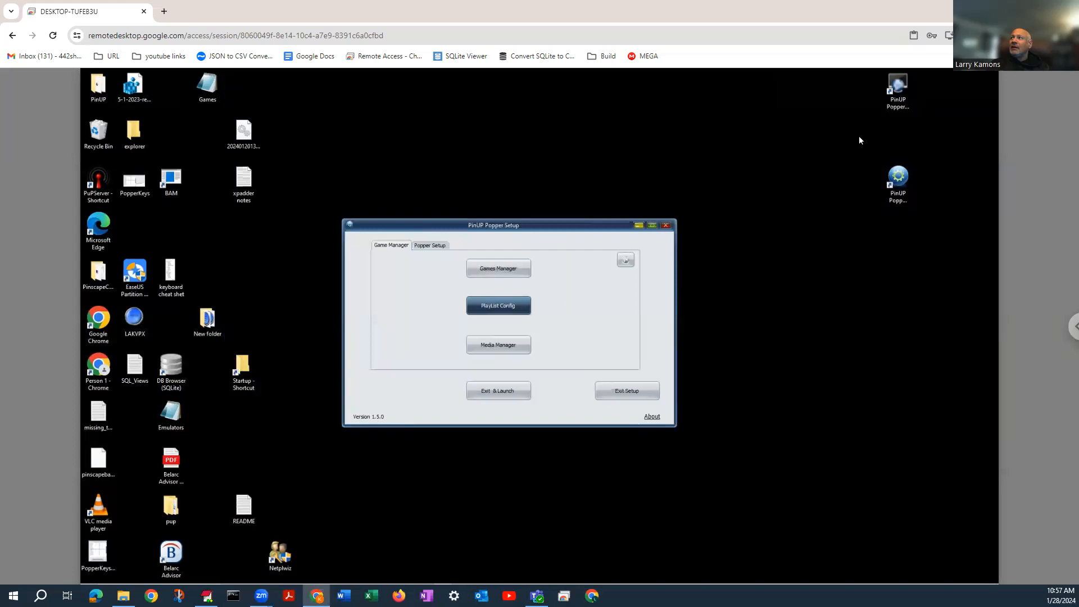
click(498, 390)
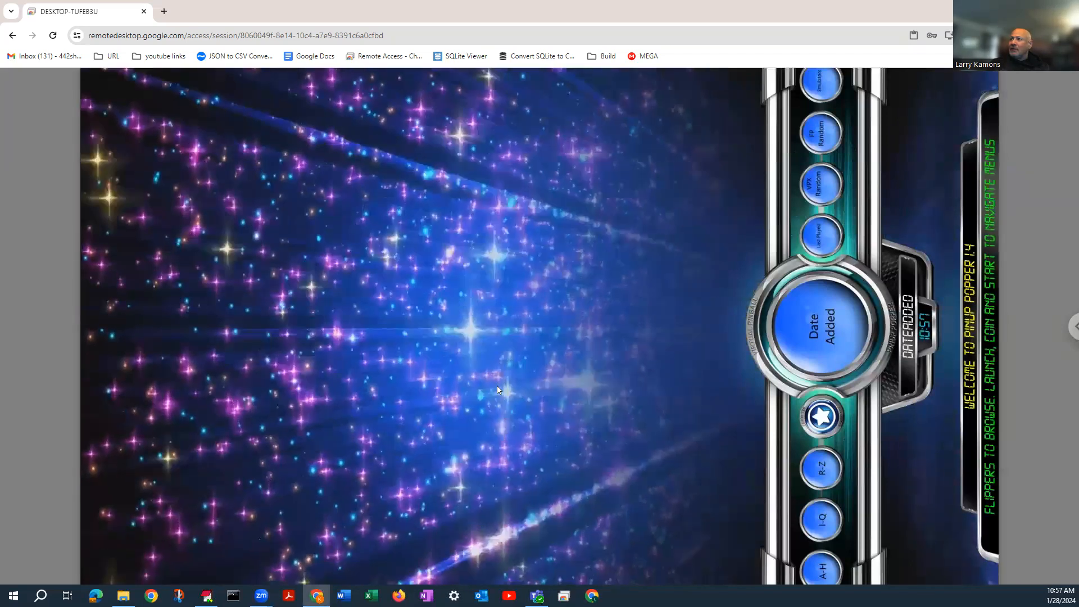
key(Left)
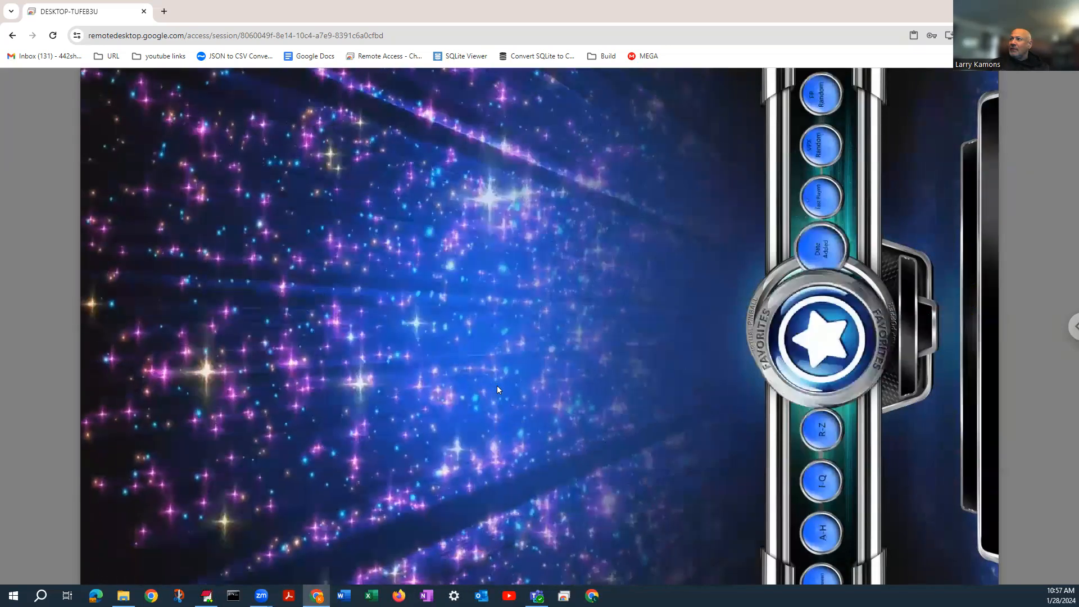
key(Right)
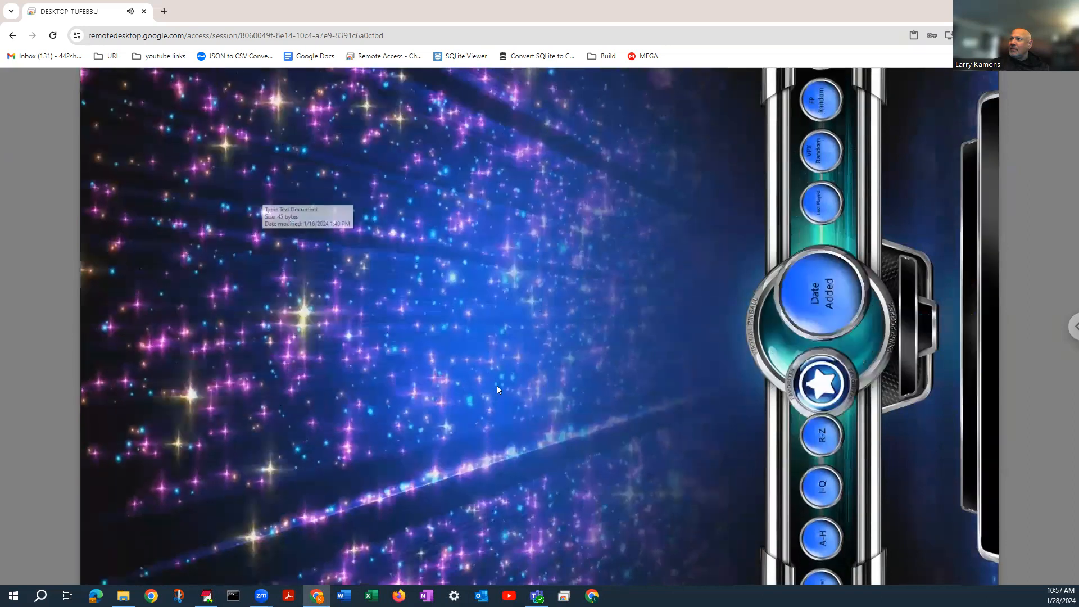
key(Right)
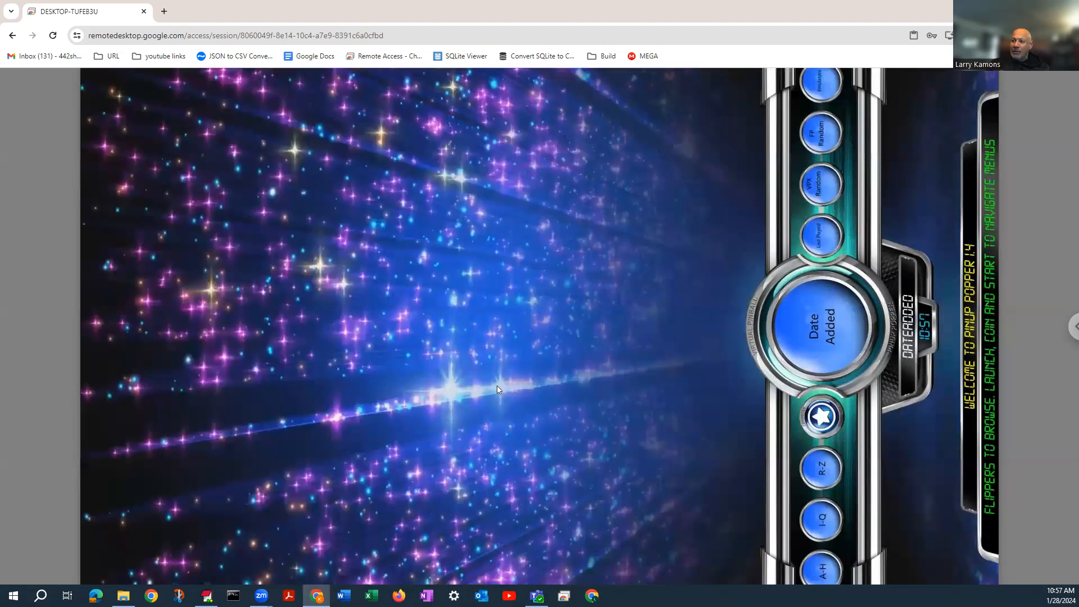
Exit the PinUP Popper front end and close the xpadder notes file without saving its changes
key(Escape)
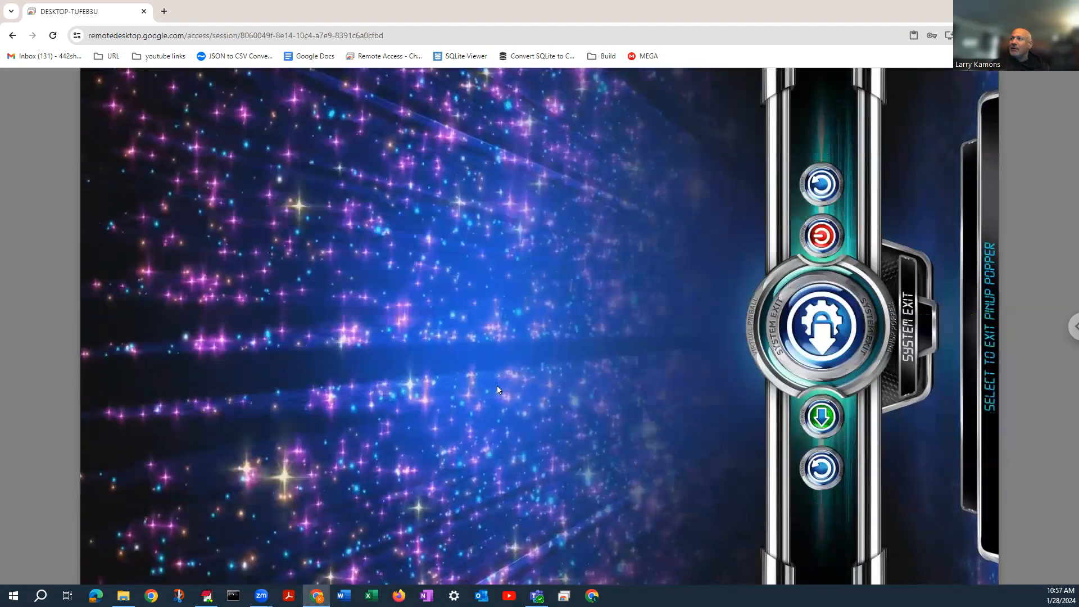
key(Return)
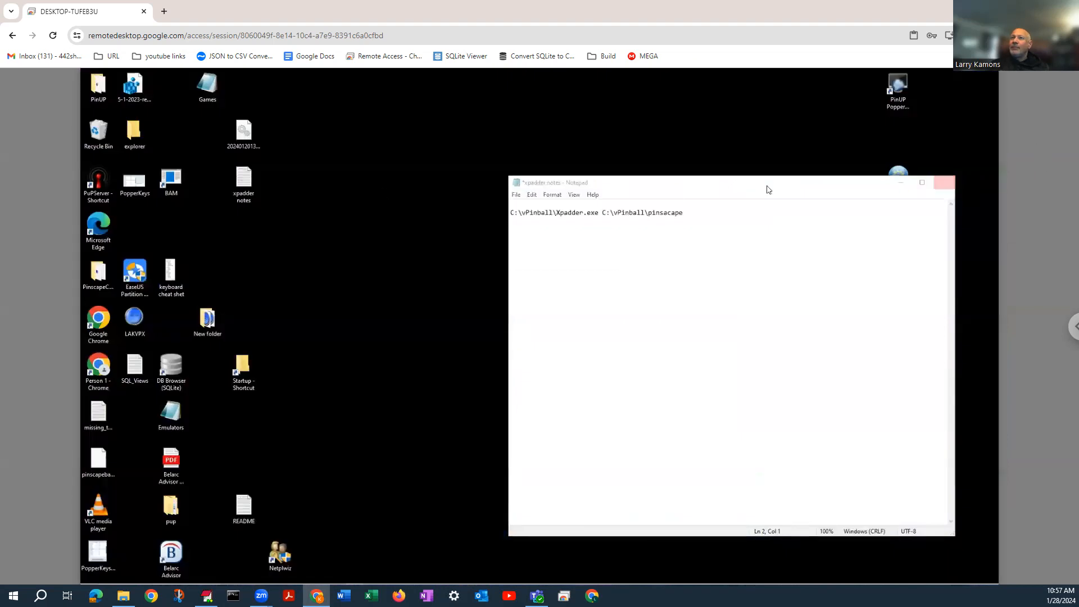
click(944, 182)
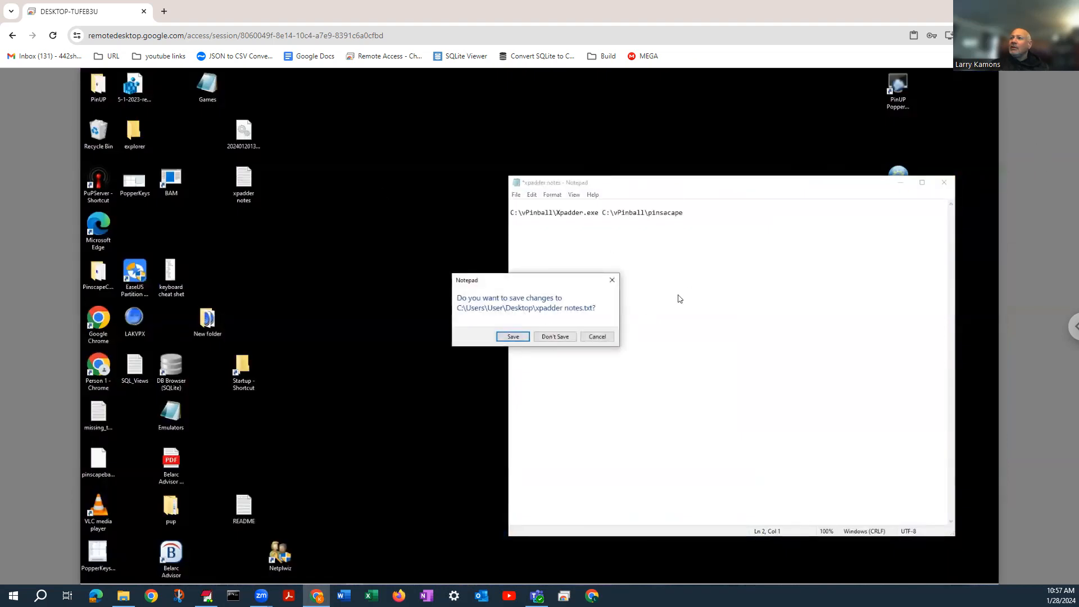
click(556, 337)
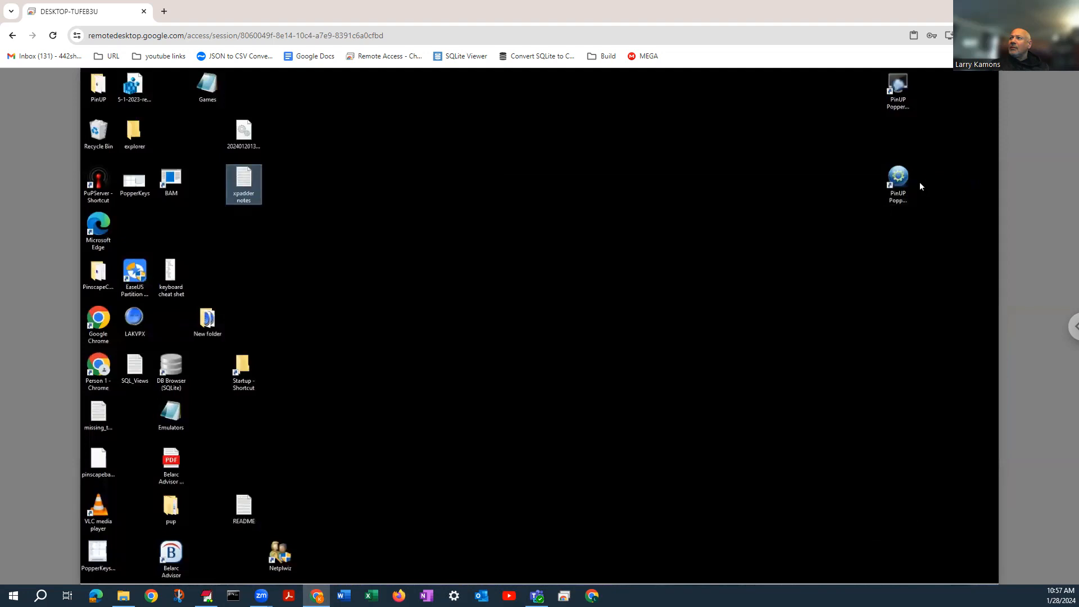
Start PinUP Popper Config and open the playlist configuration at the DateAdded playlist
double_click(900, 179)
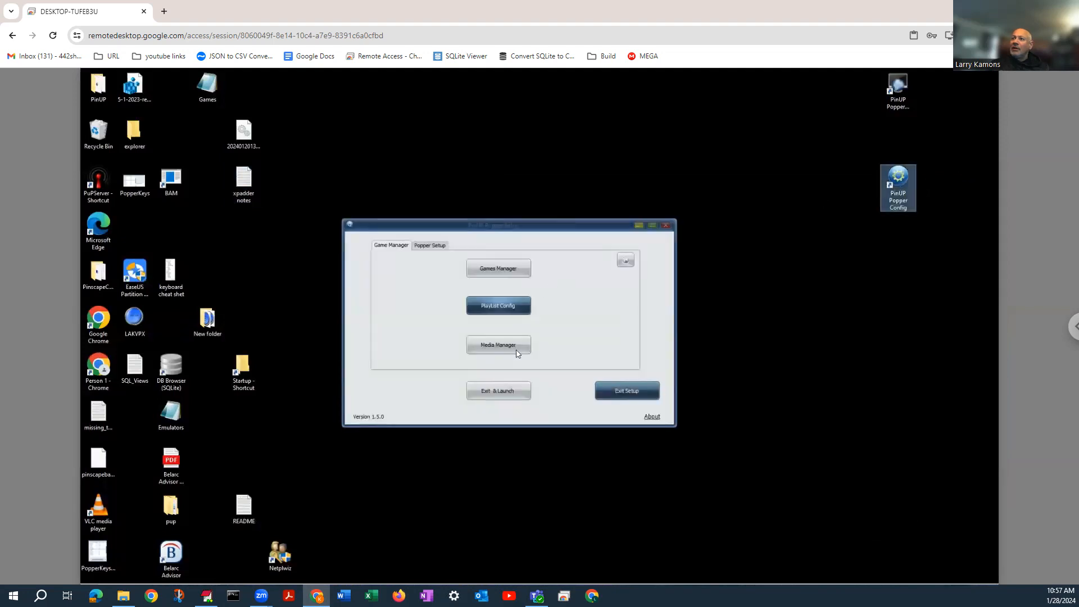
click(493, 311)
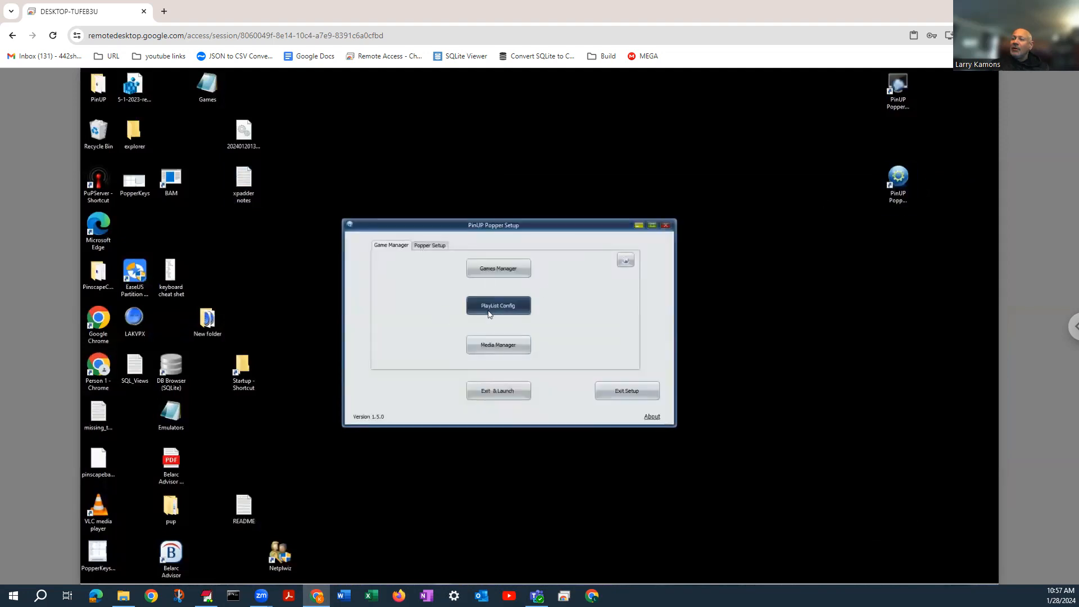
click(262, 144)
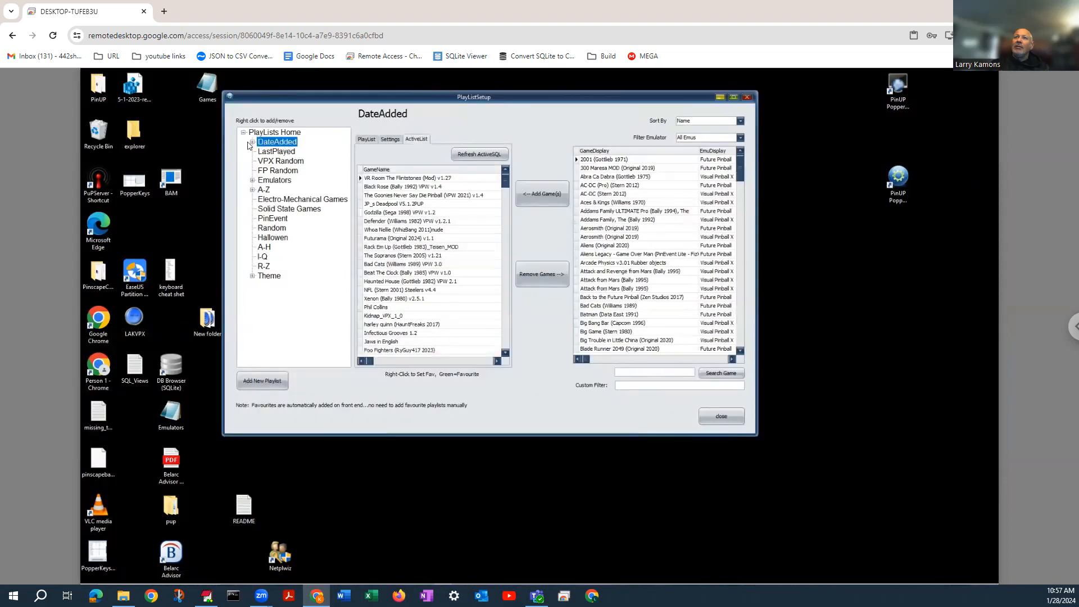
Move TestDateAdded out of DateAdded, and TestLastPlayed out of TestDateAdded, to the top level under PlayLists Home
click(253, 142)
click(285, 152)
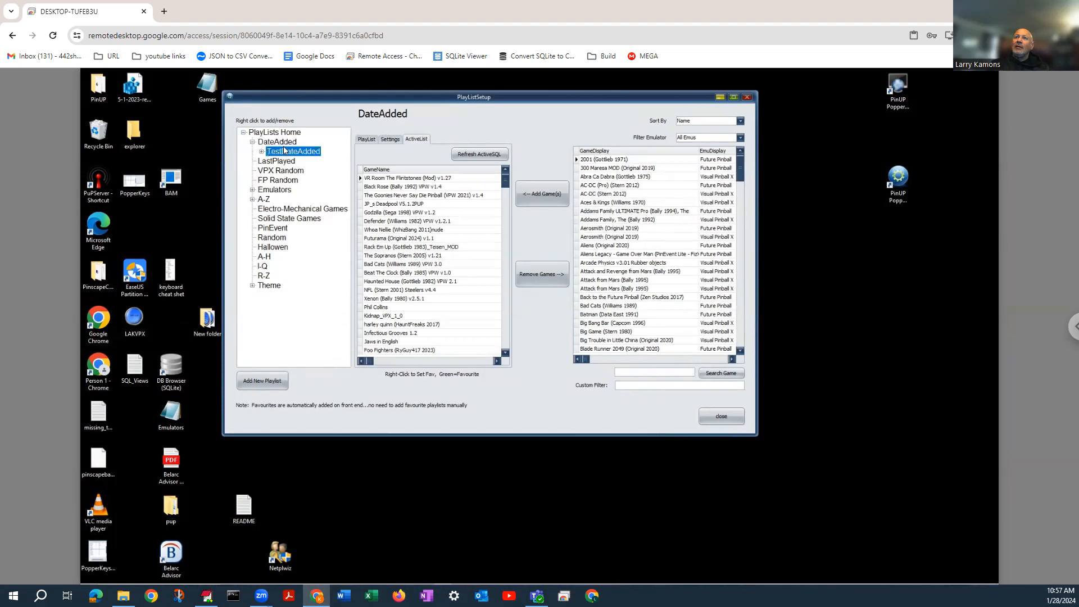
click(285, 134)
drag(284, 134, 285, 133)
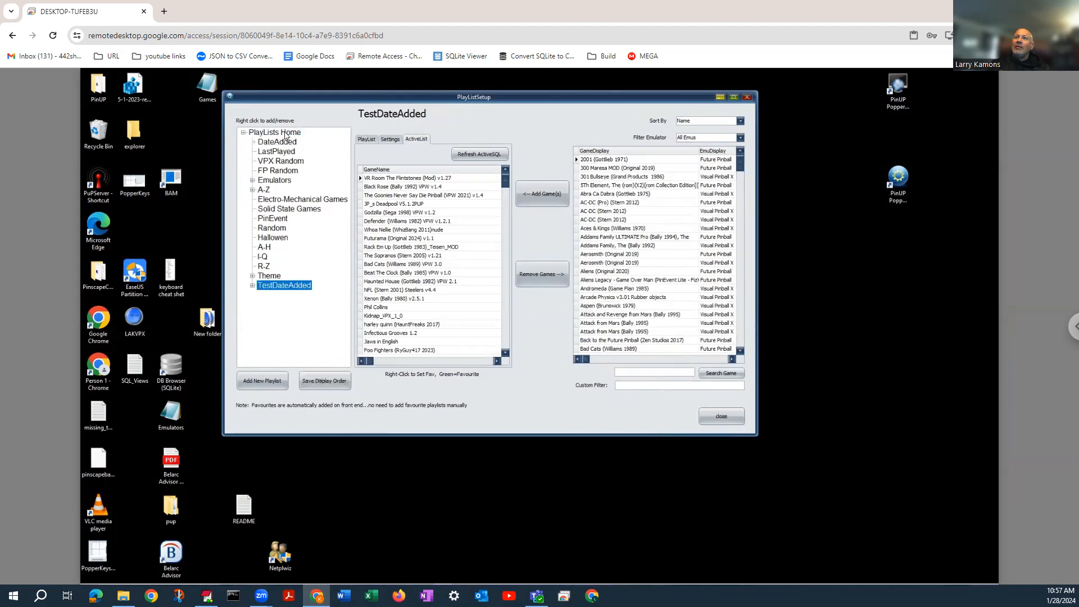
click(253, 286)
drag(285, 300, 297, 132)
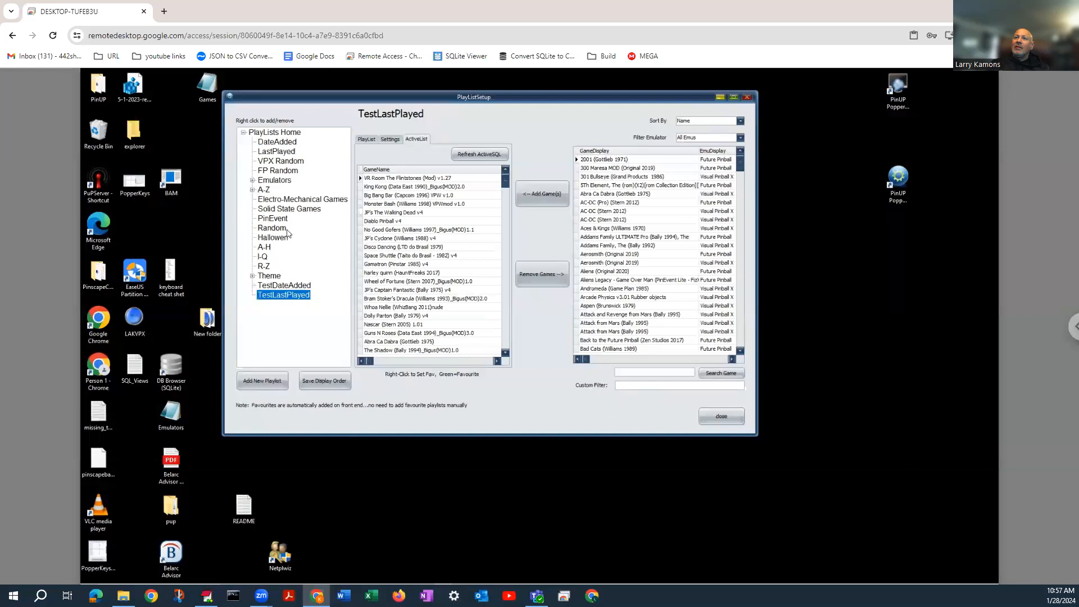
Reorder the playlists so TestLastPlayed comes first and TestDateAdded second, above DateAdded, and save the display order
drag(292, 286, 284, 145)
drag(277, 293, 278, 147)
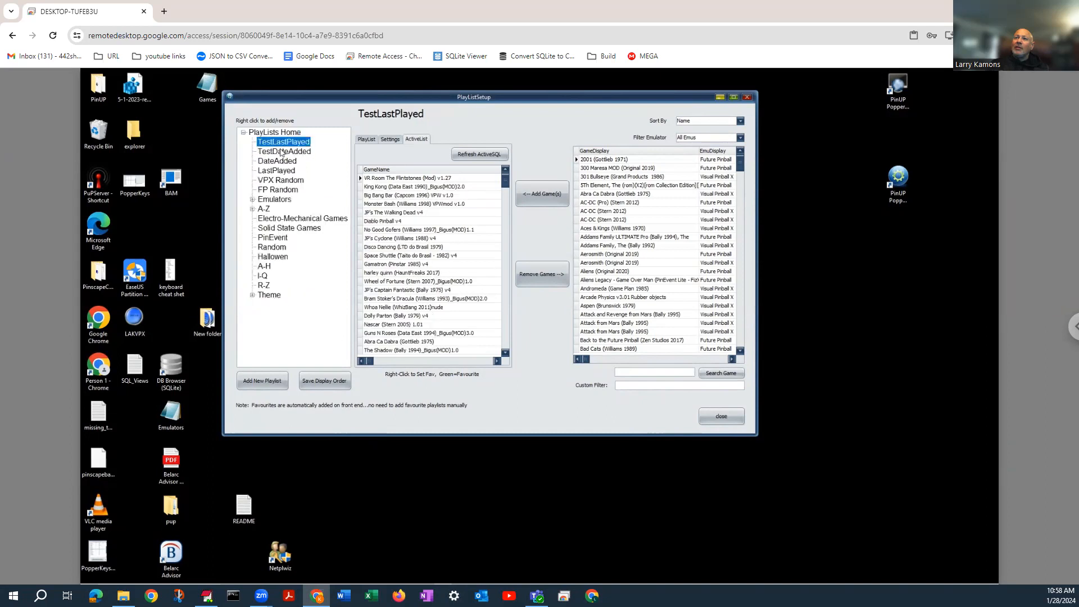
click(325, 384)
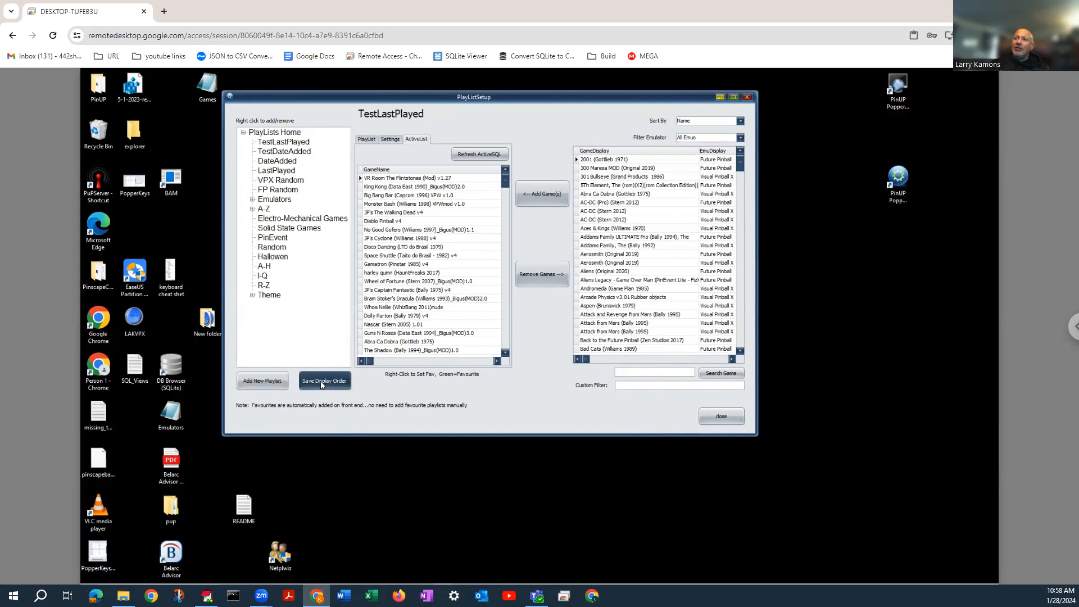
click(544, 335)
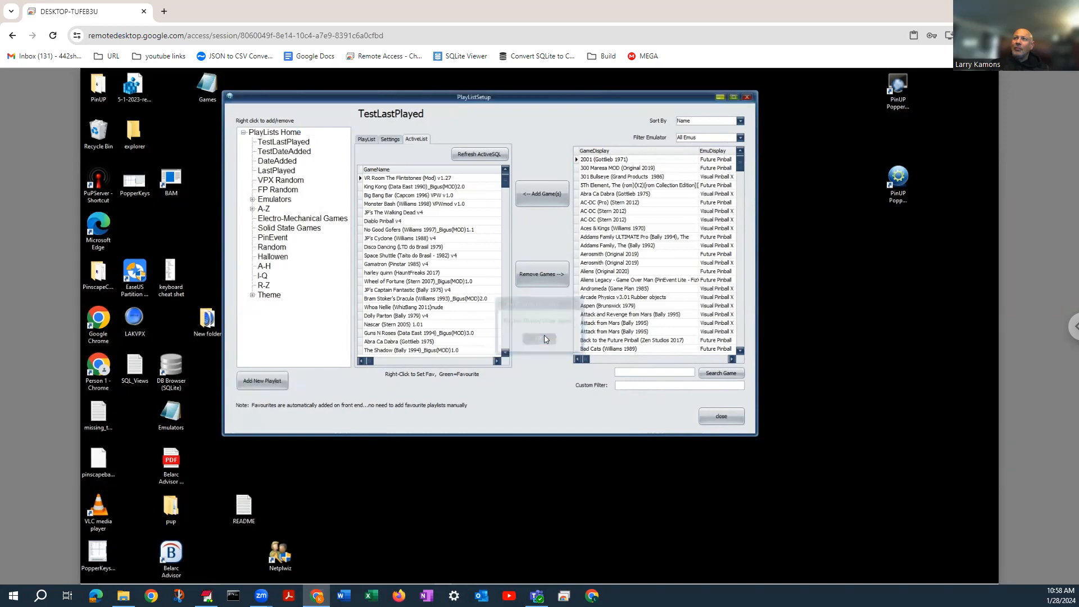
View the TestLastPlayed playlist's manually assigned games without renaming the playlist
click(284, 143)
click(283, 144)
click(364, 140)
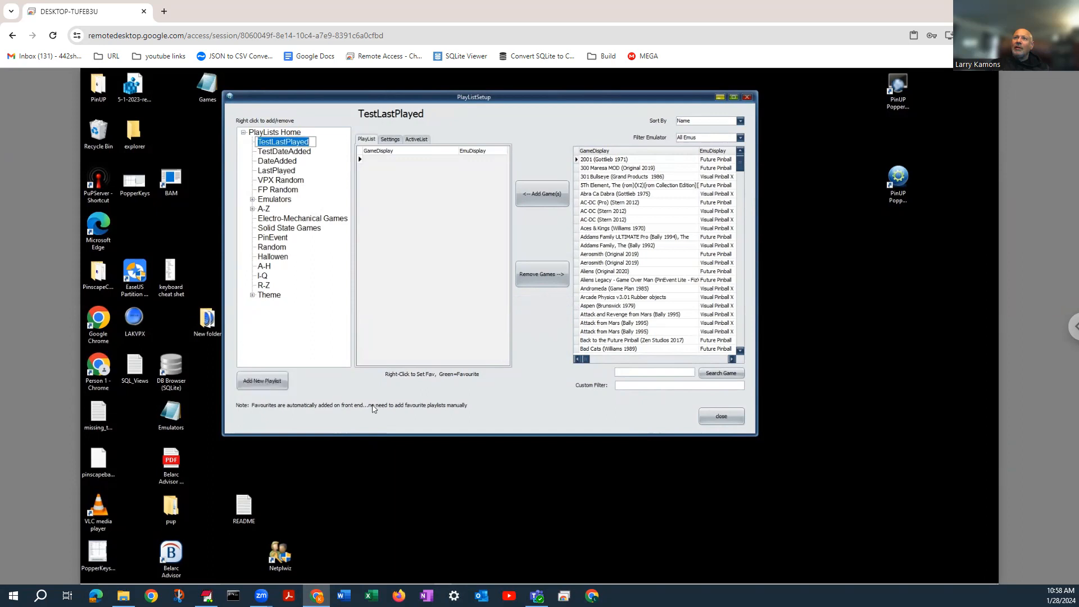
click(299, 152)
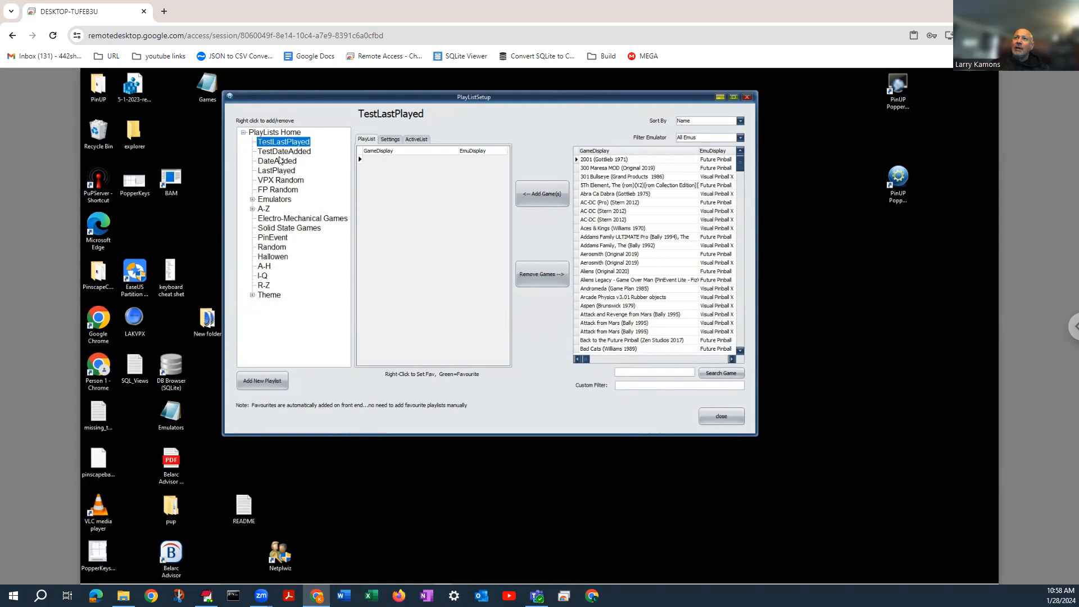
Close the playlist configuration, launch the front end, and bring the TestDateAdded playlist to the centre of the wheel
click(721, 416)
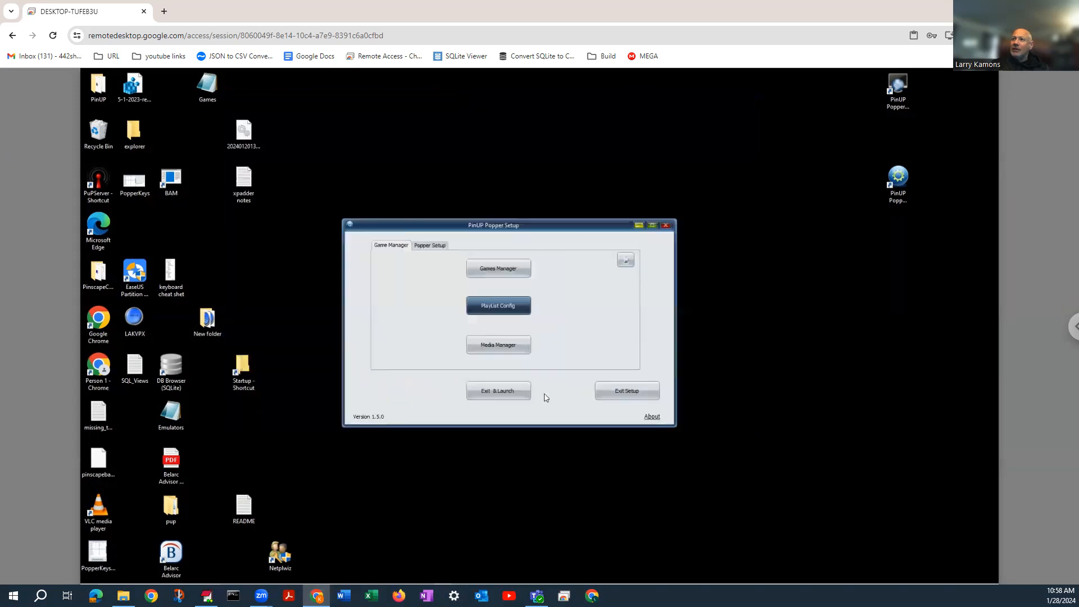
click(490, 392)
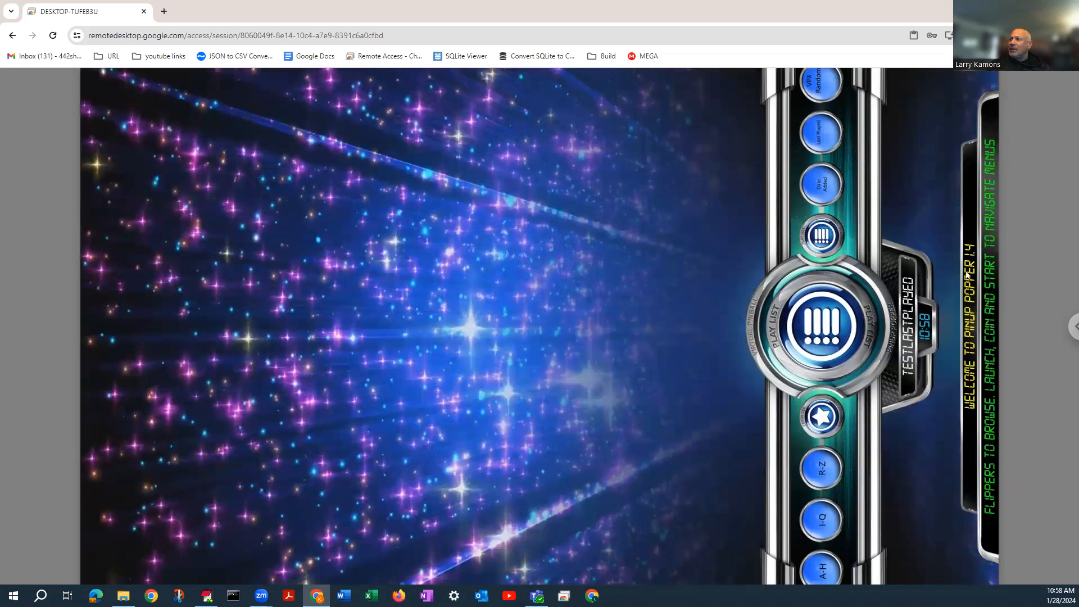
key(Right)
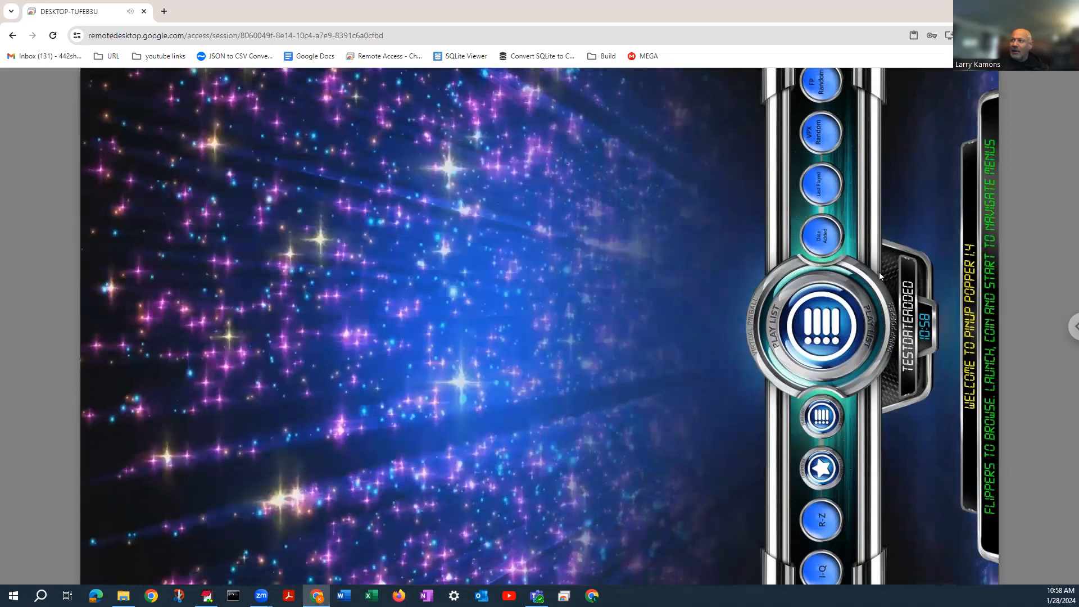
Open the TestDateAdded playlist and browse its first games and the Go Back entry
key(Return)
key(Left)
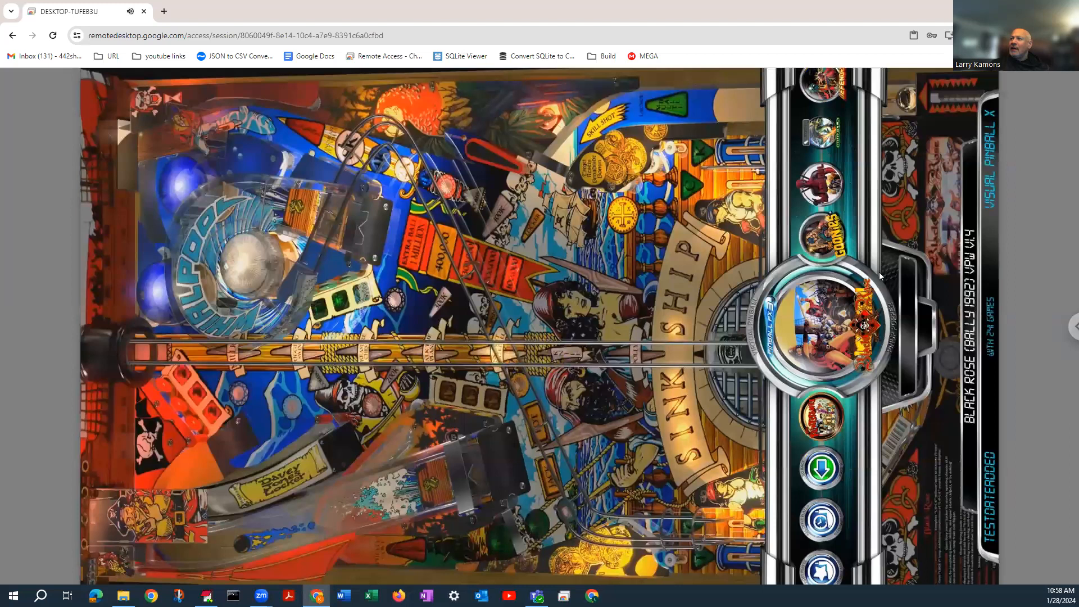
key(Right)
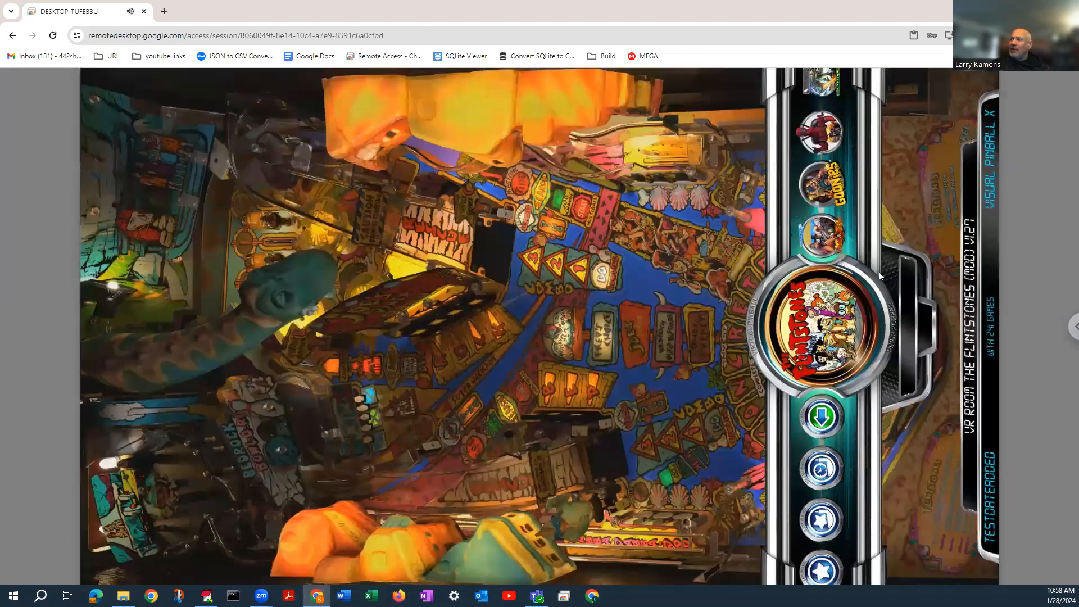
key(Right)
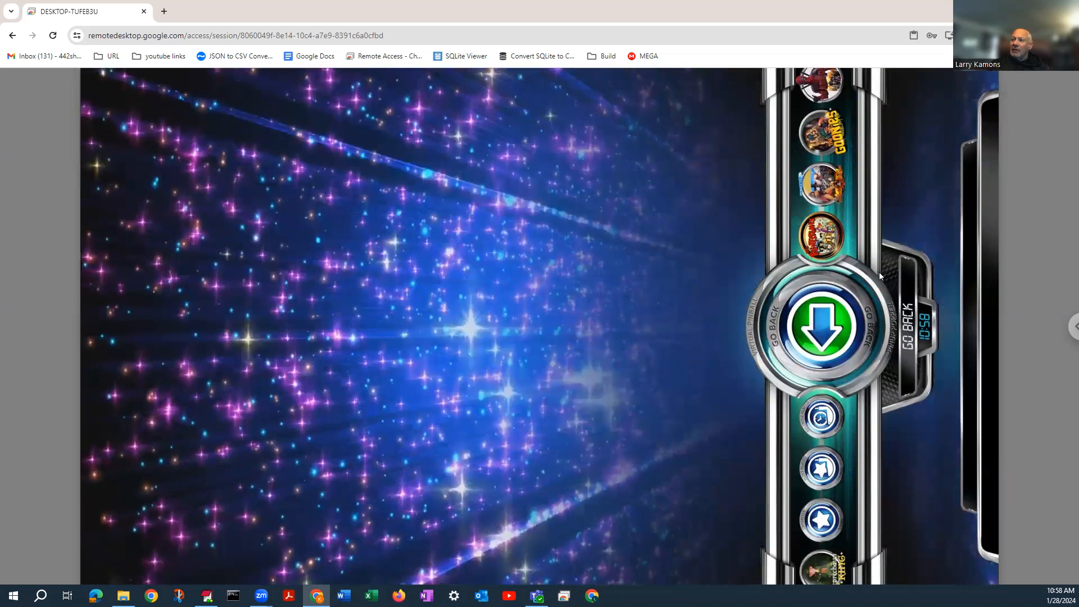
Exit the front end and open the Media Manager from PinUP Popper Config
key(Right)
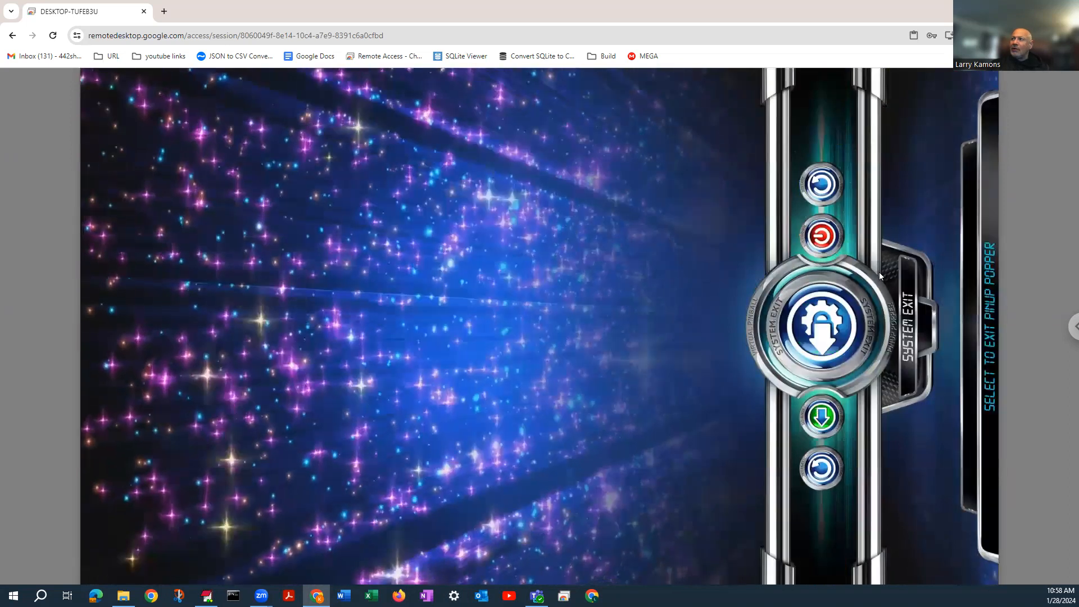
key(Return)
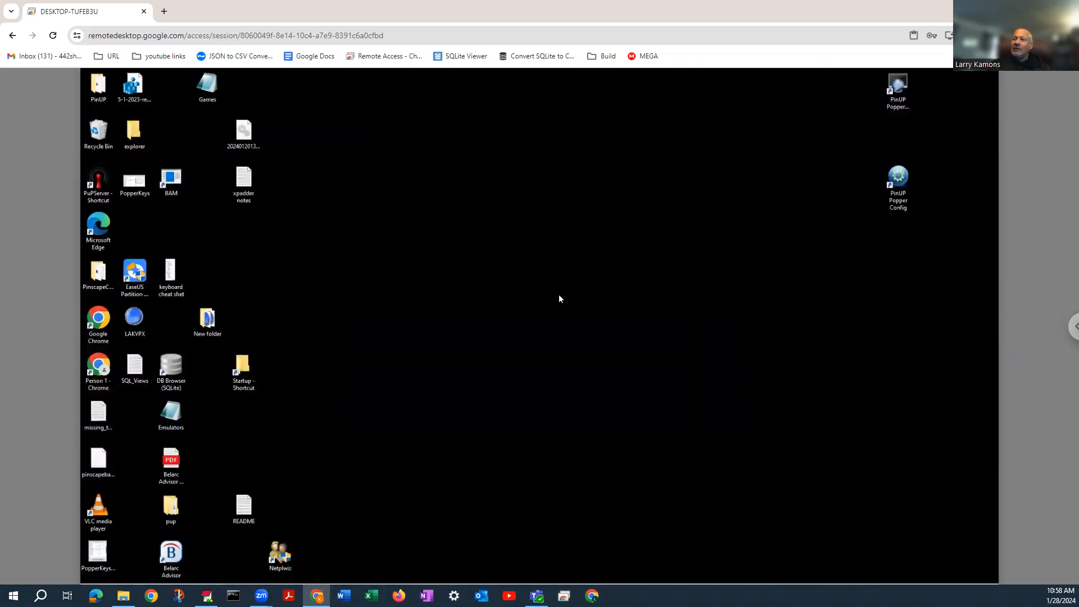
double_click(905, 183)
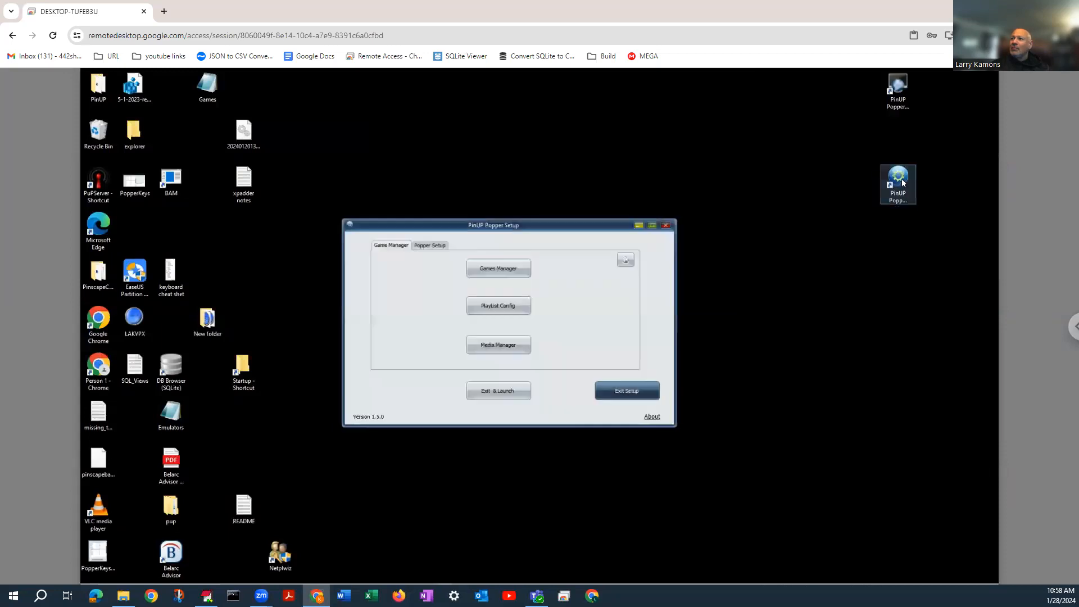
click(496, 346)
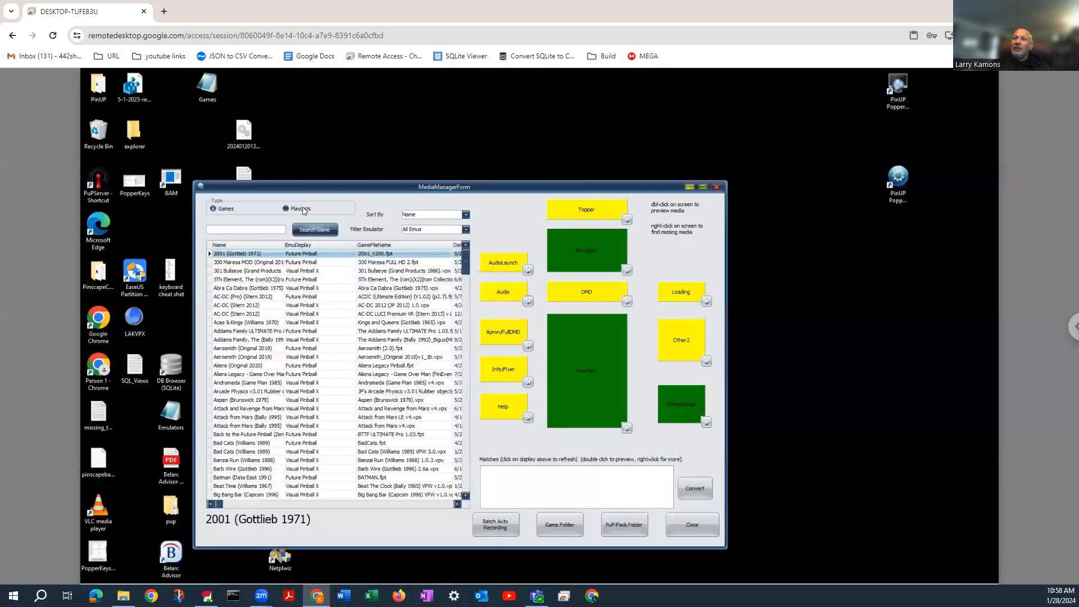
Switch the Media Manager to playlists and search for "test"
click(303, 210)
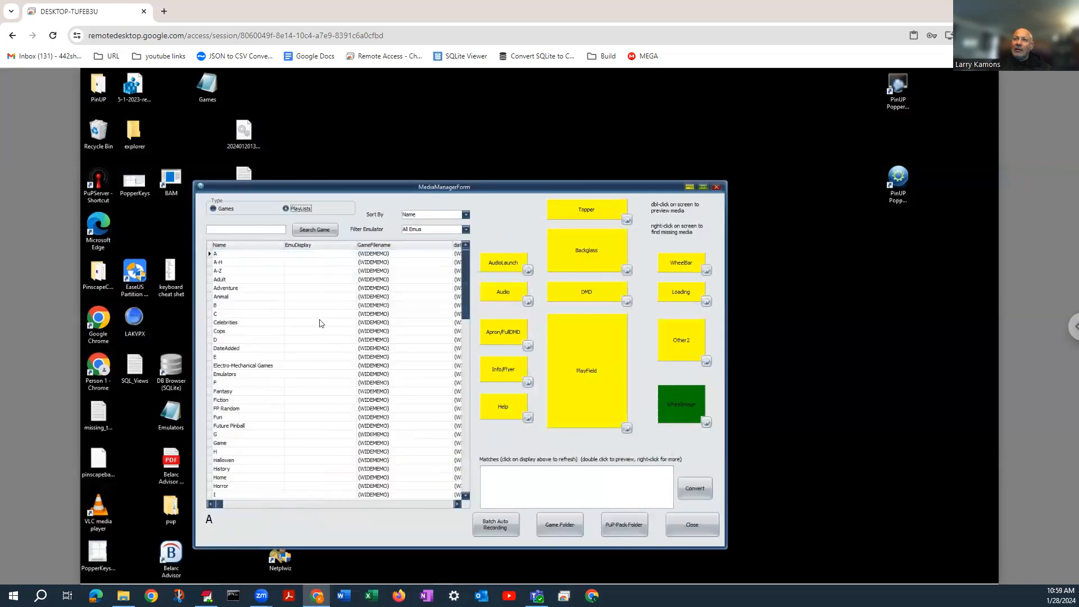
click(244, 230)
text(test)
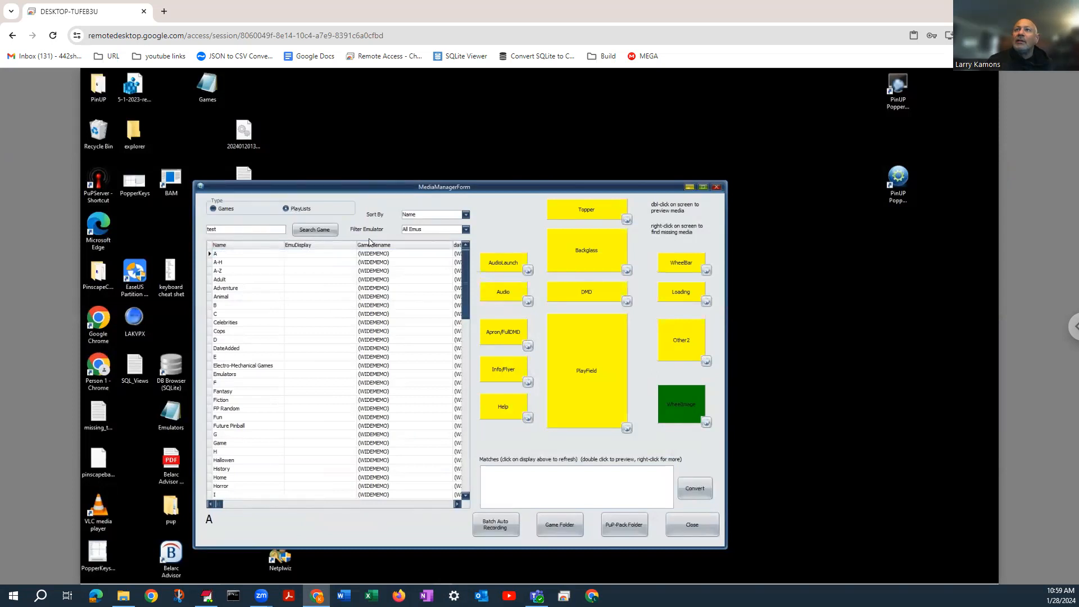
click(310, 232)
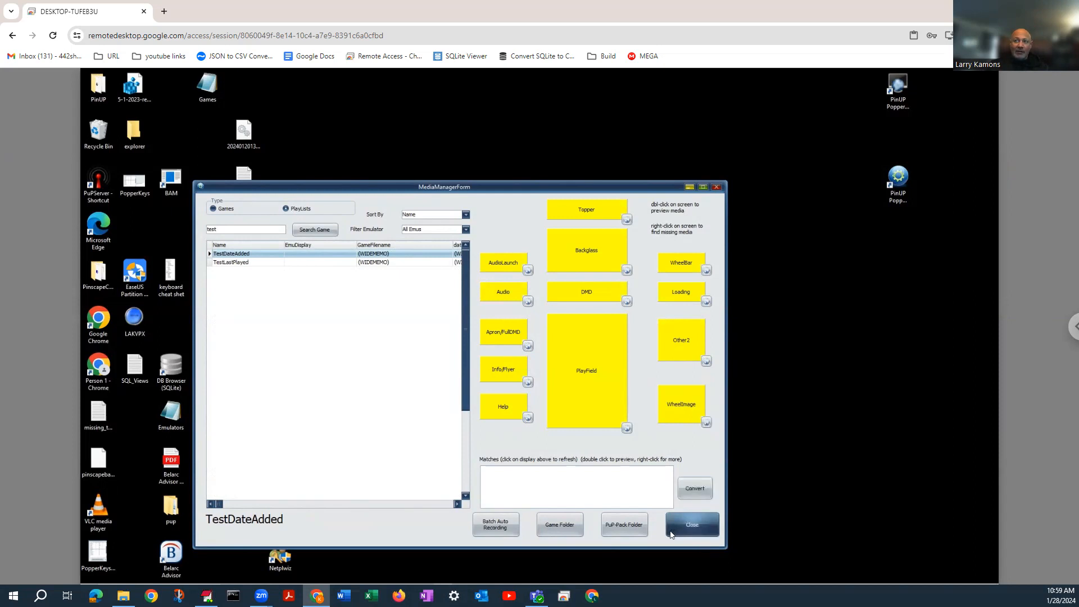
Close the Media Manager and open the playlist configuration again
click(716, 187)
click(499, 306)
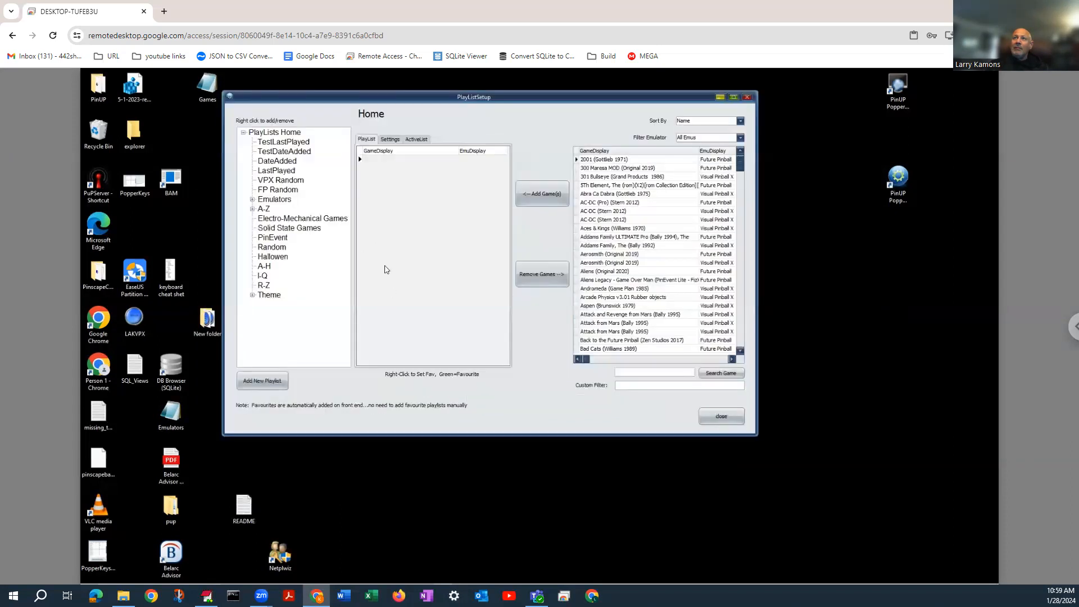